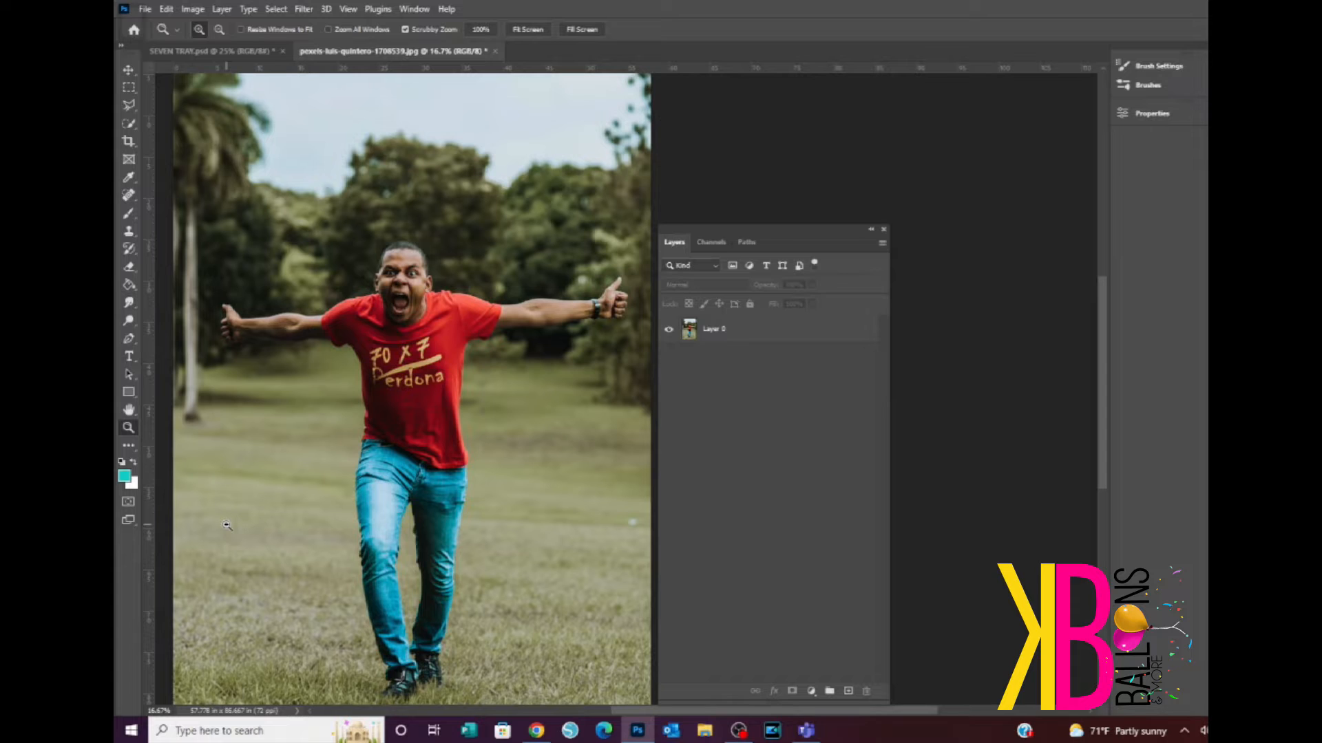
Step: Select the man on Layer 0 automatically with the Select Subject command
{"action": "left_click", "coordinate": [131, 125]}
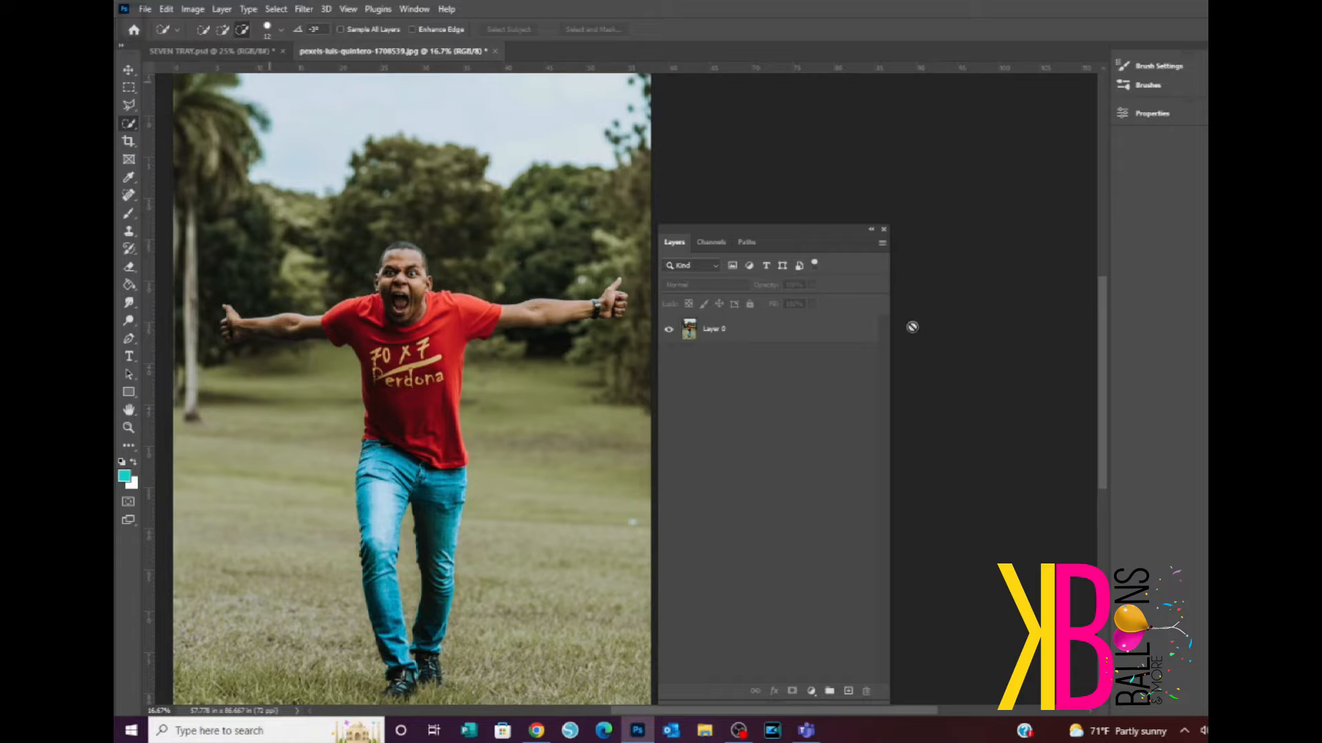
{"action": "left_click", "coordinate": [811, 333]}
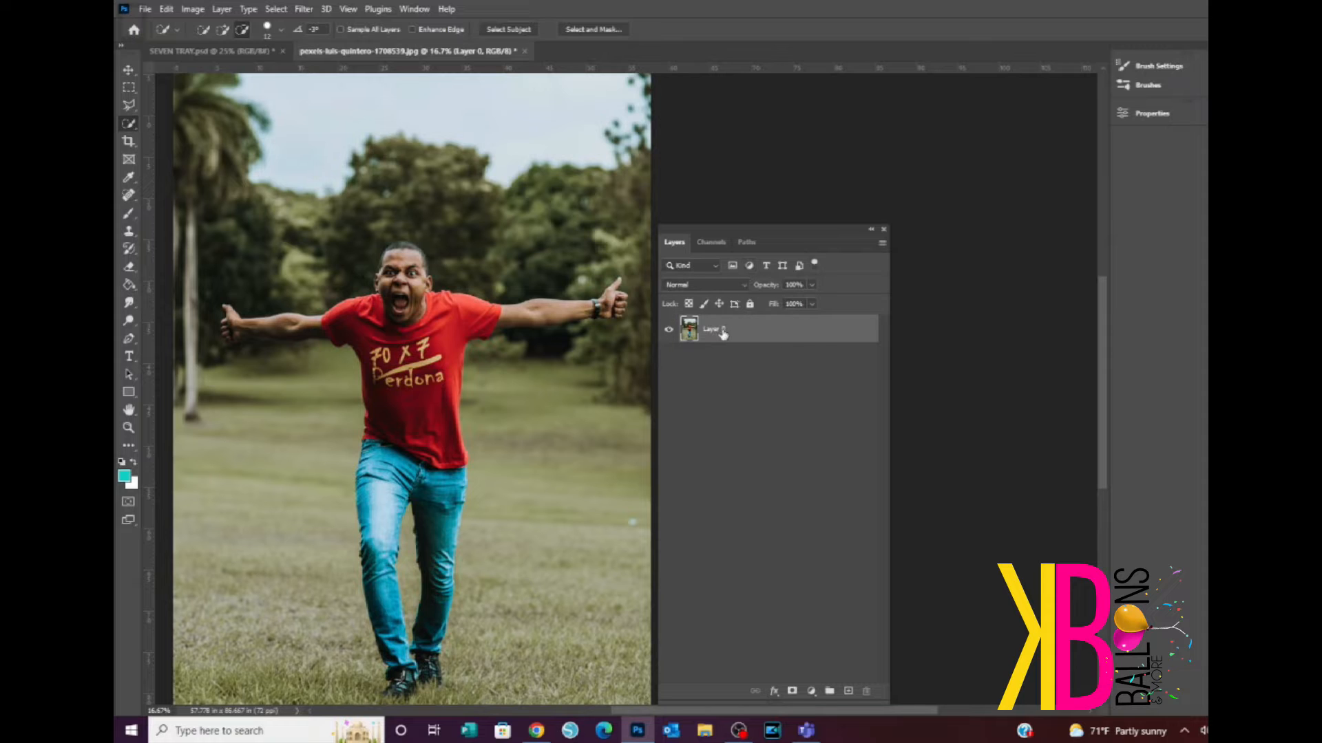
{"action": "left_click", "coordinate": [510, 30]}
{"action": "left_click", "coordinate": [521, 30]}
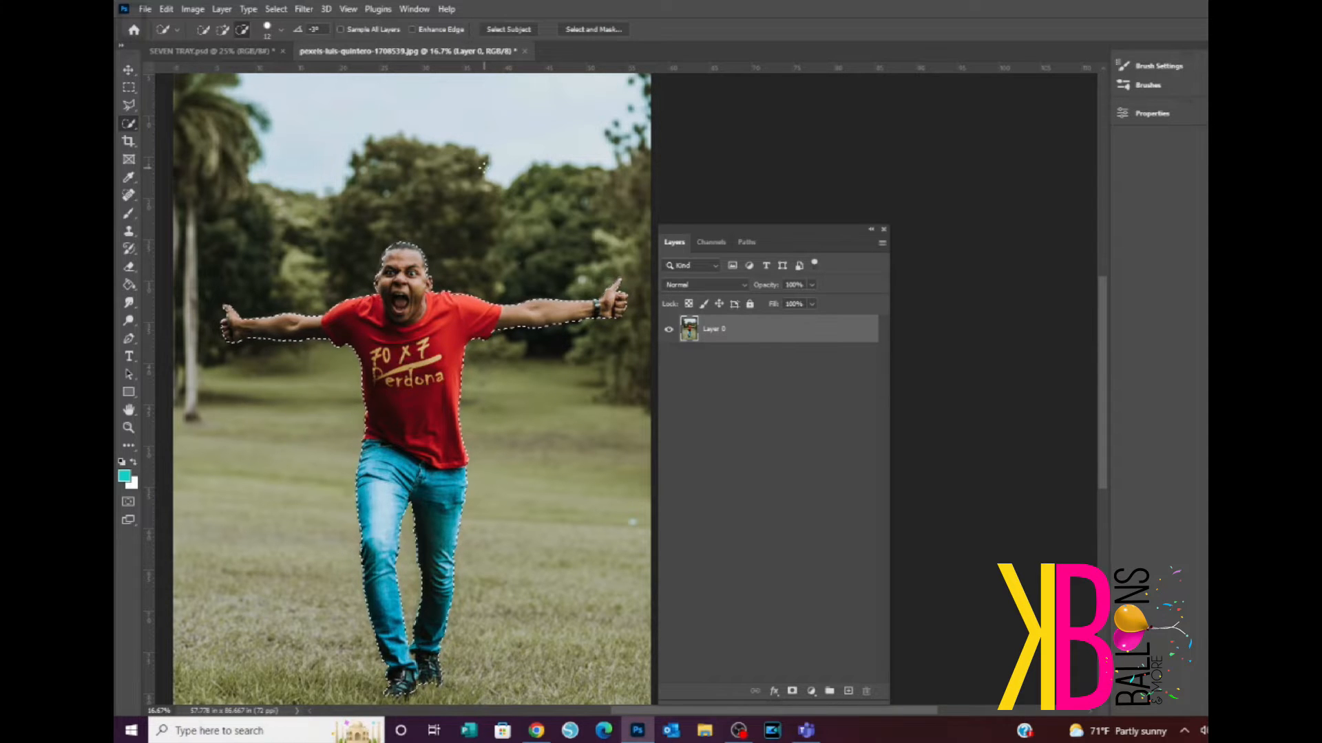
Step: Set the Quick Selection tool to add areas to the selection around the man
{"action": "key", "text": "z"}
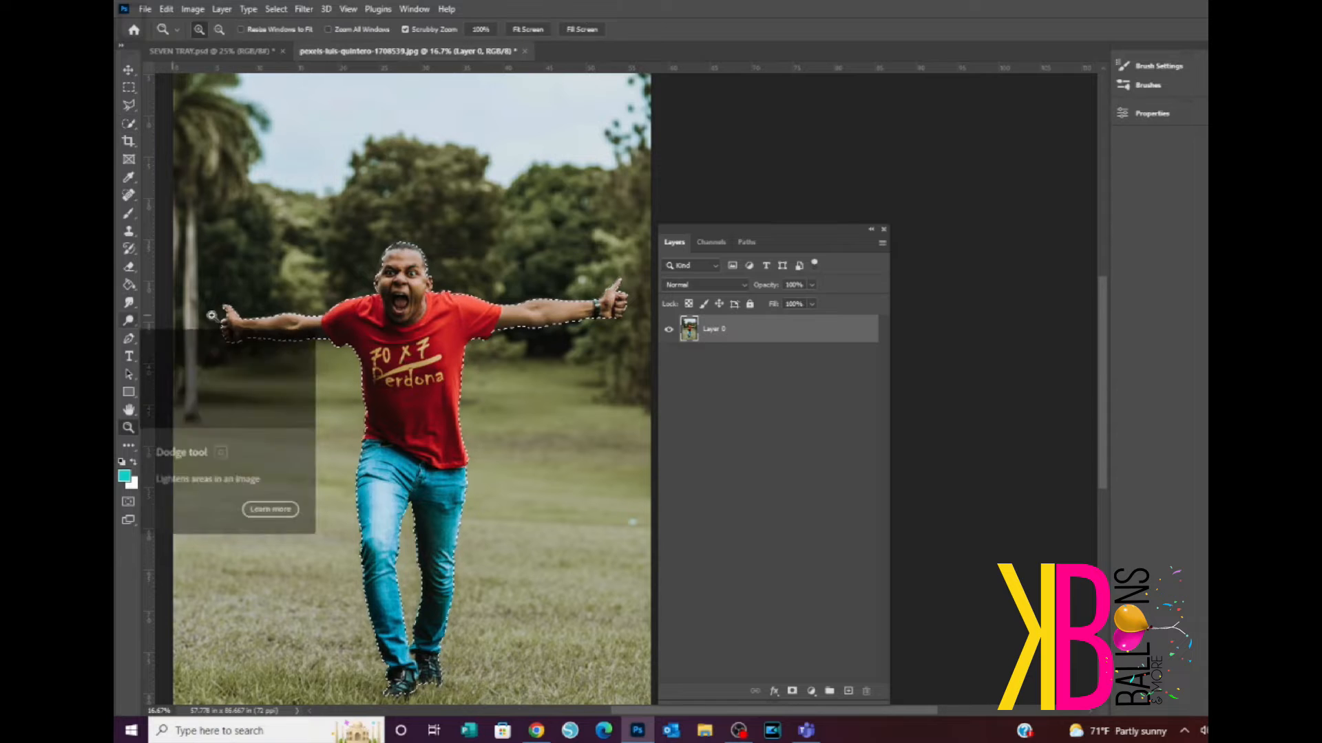
{"action": "left_click", "coordinate": [469, 208]}
{"action": "left_click", "coordinate": [339, 300]}
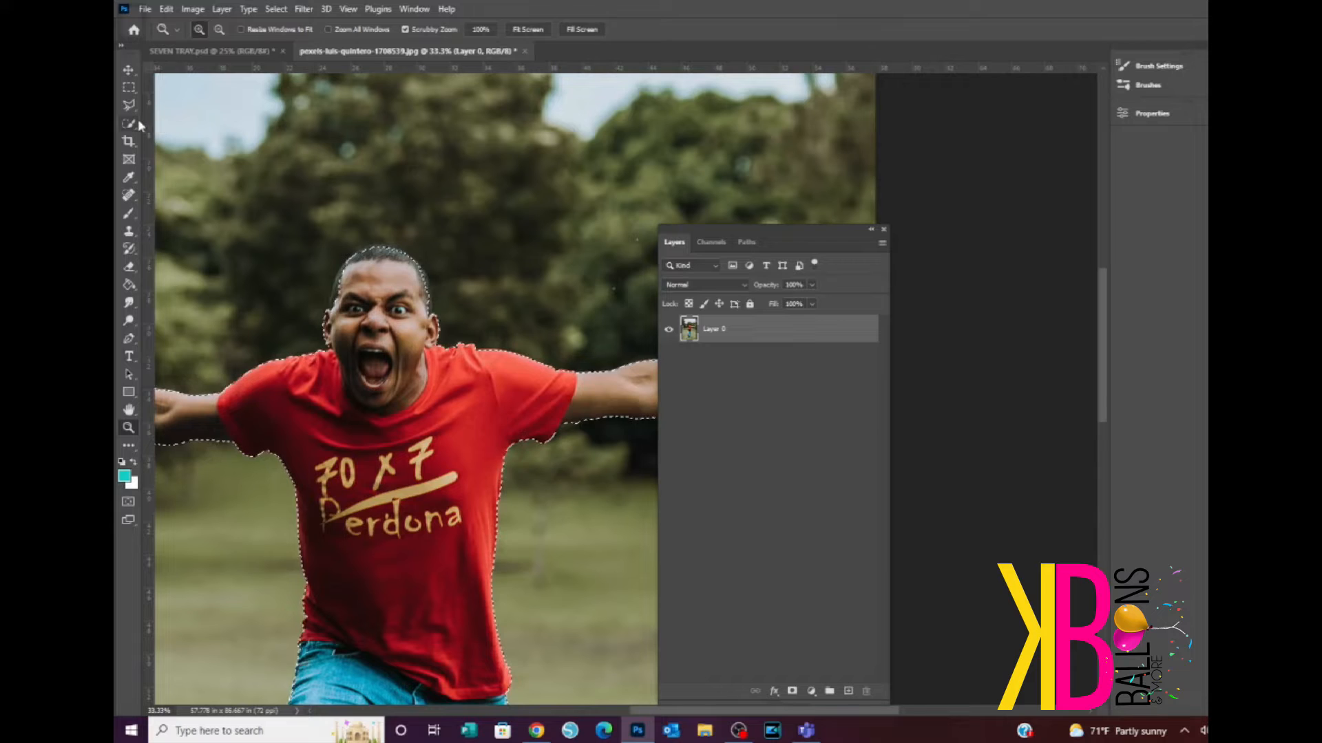
{"action": "key", "text": "w"}
{"action": "left_click", "coordinate": [223, 30]}
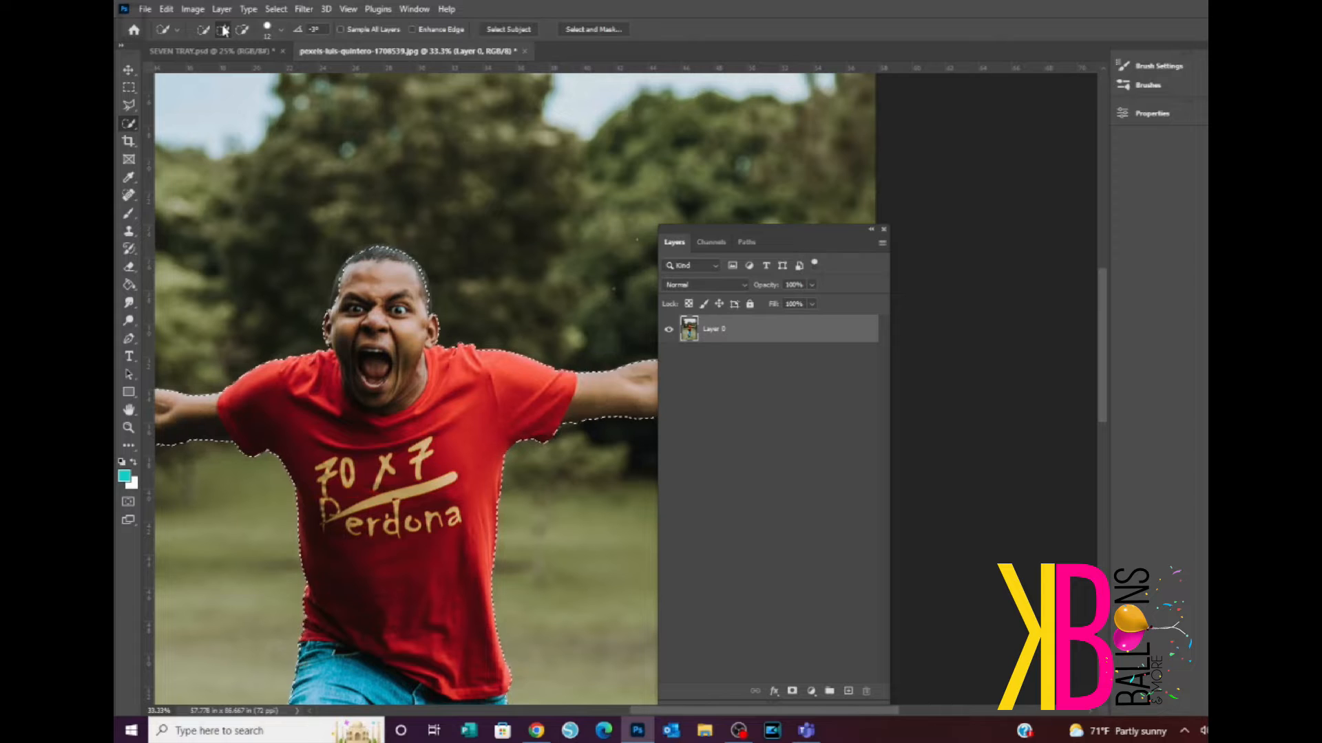
{"action": "key", "text": "ctrl"}
{"action": "key", "text": "ctrl"}
{"action": "key", "text": "ctrl"}
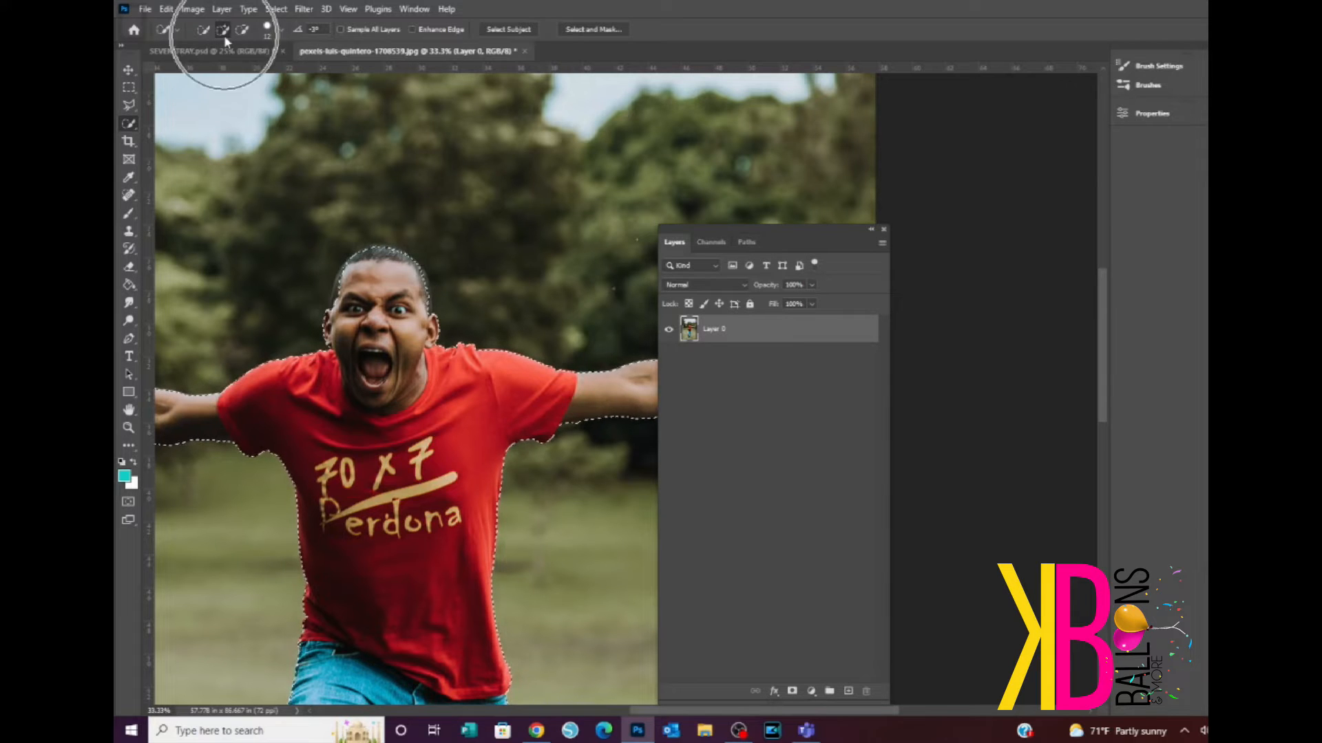
{"action": "key", "text": "ctrl"}
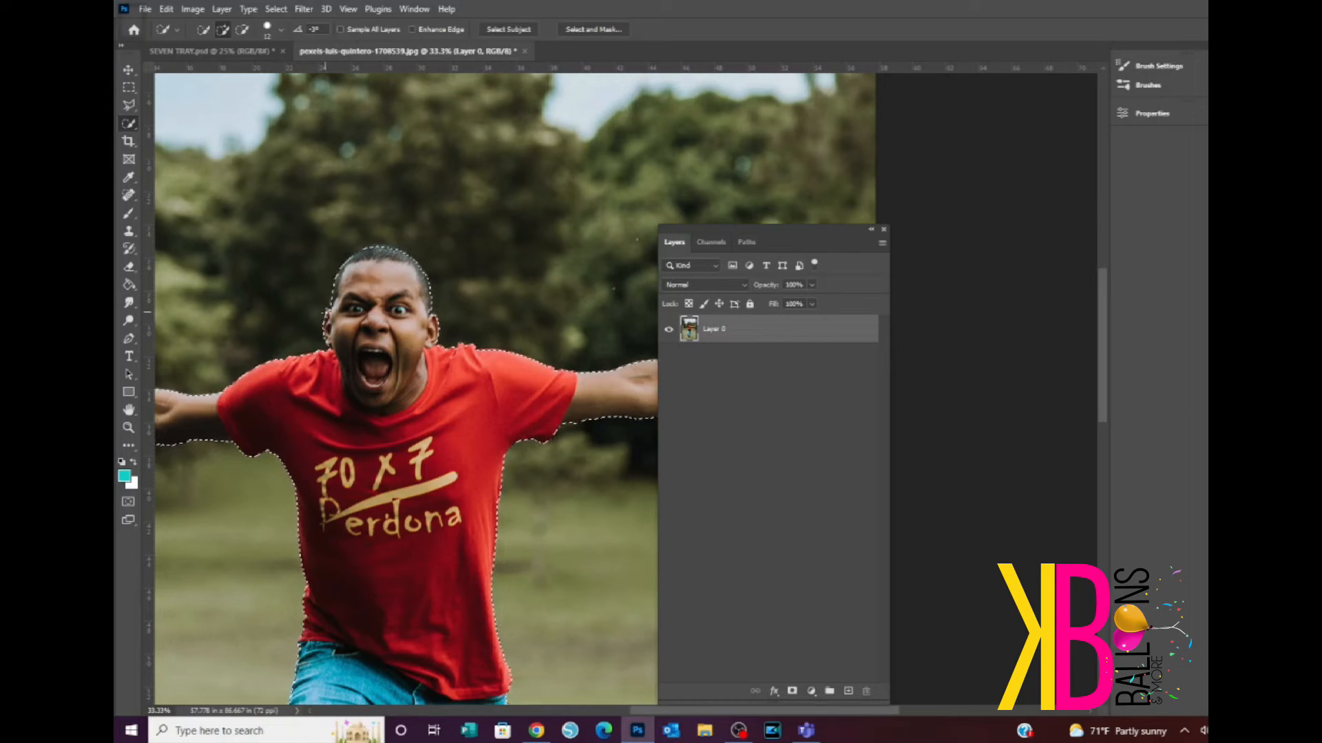
Step: Add a layer mask to Layer 0 from the selection so only the man stays visible
{"action": "scroll", "coordinate": [562, 610], "scroll_direction": "down", "scroll_amount": 2}
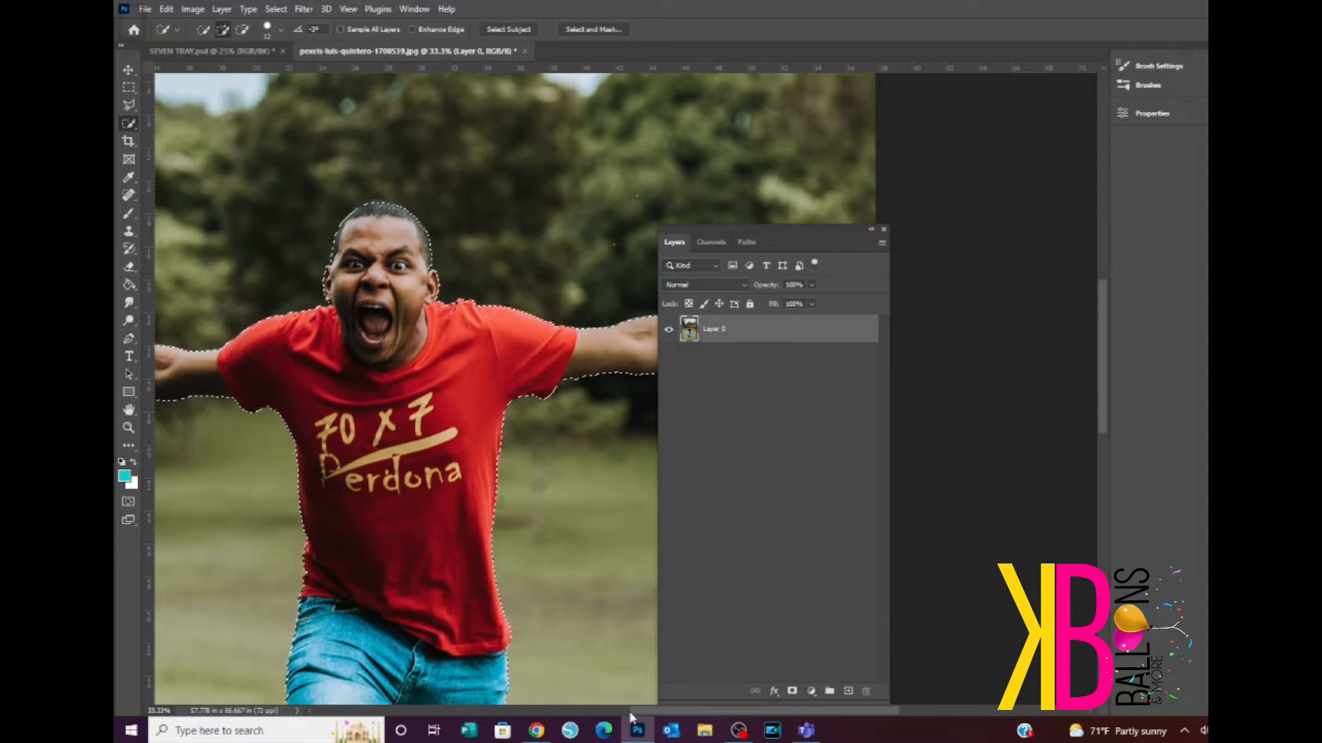
{"action": "mouse_move", "coordinate": [687, 712]}
{"action": "left_mouse_down"}
{"action": "mouse_move", "coordinate": [593, 720]}
{"action": "mouse_move", "coordinate": [763, 719]}
{"action": "mouse_move", "coordinate": [650, 716]}
{"action": "mouse_move", "coordinate": [699, 709]}
{"action": "left_mouse_up"}
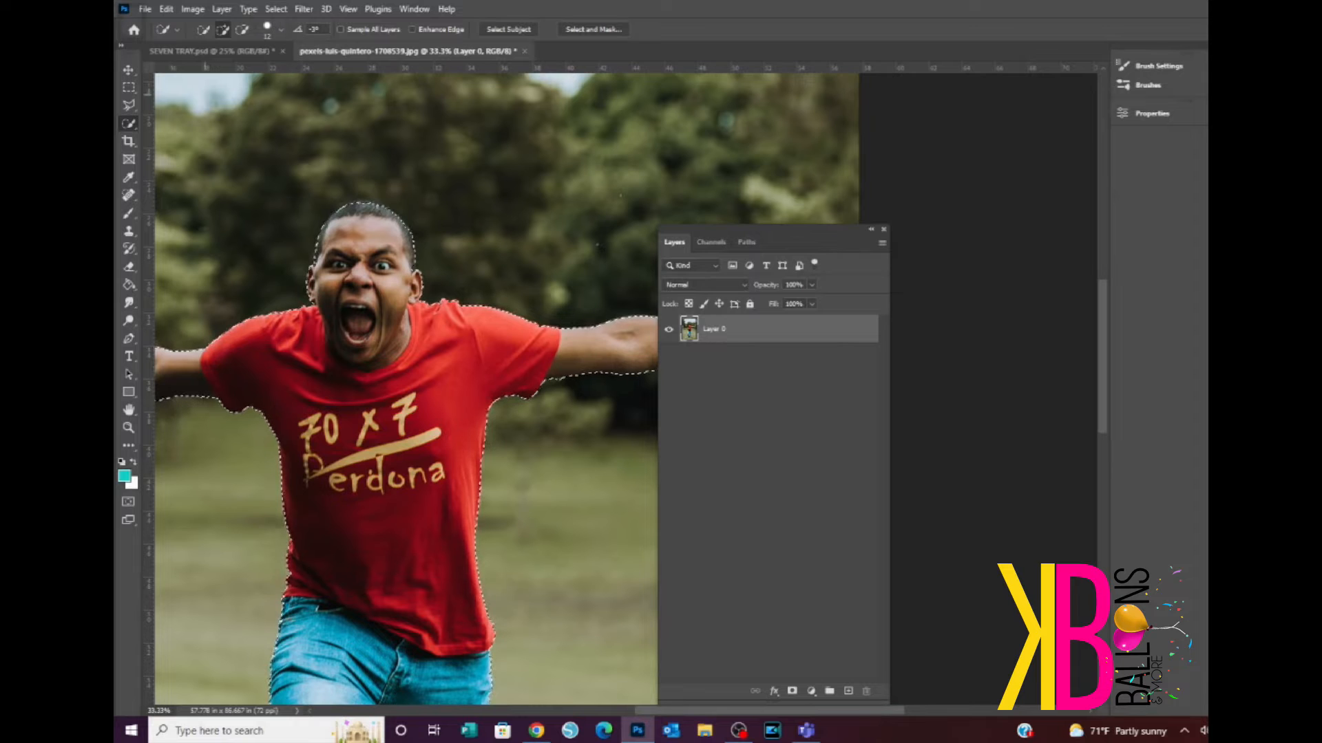
{"action": "key", "text": "z"}
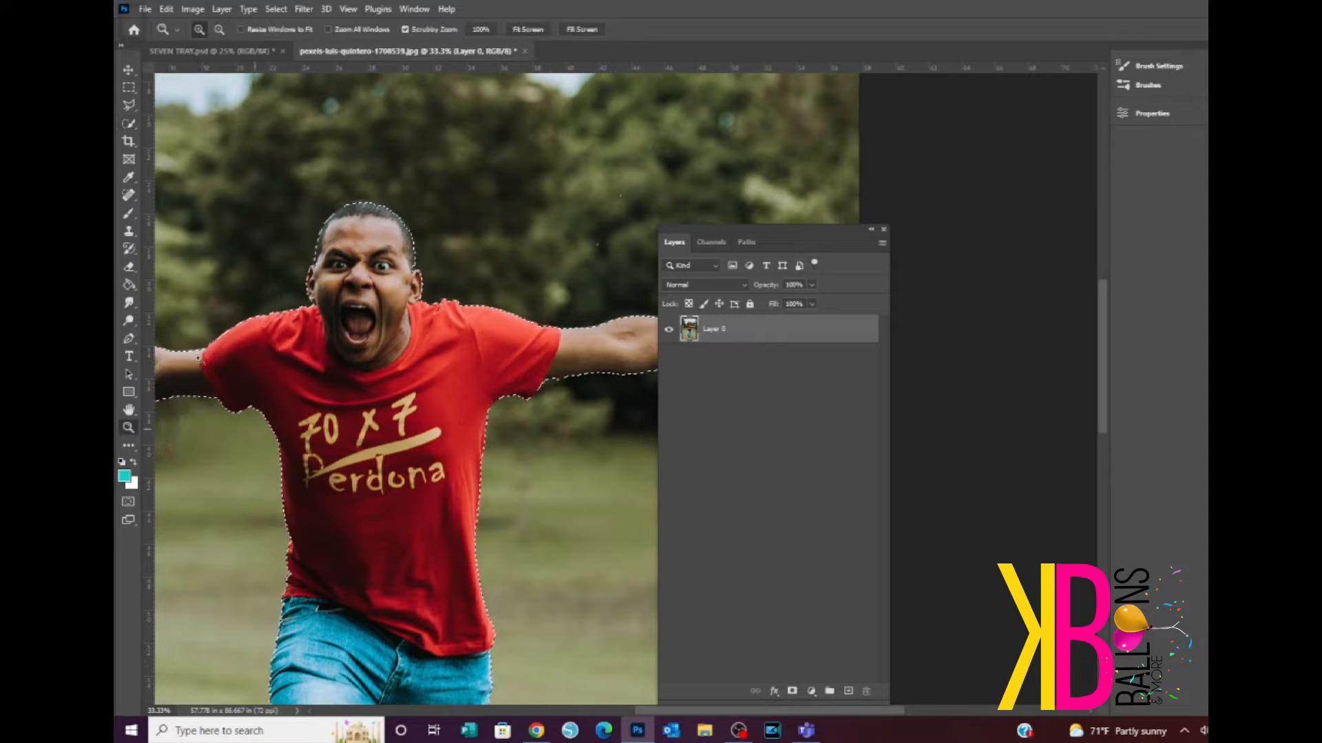
{"action": "left_click", "coordinate": [218, 29]}
{"action": "left_click", "coordinate": [389, 290]}
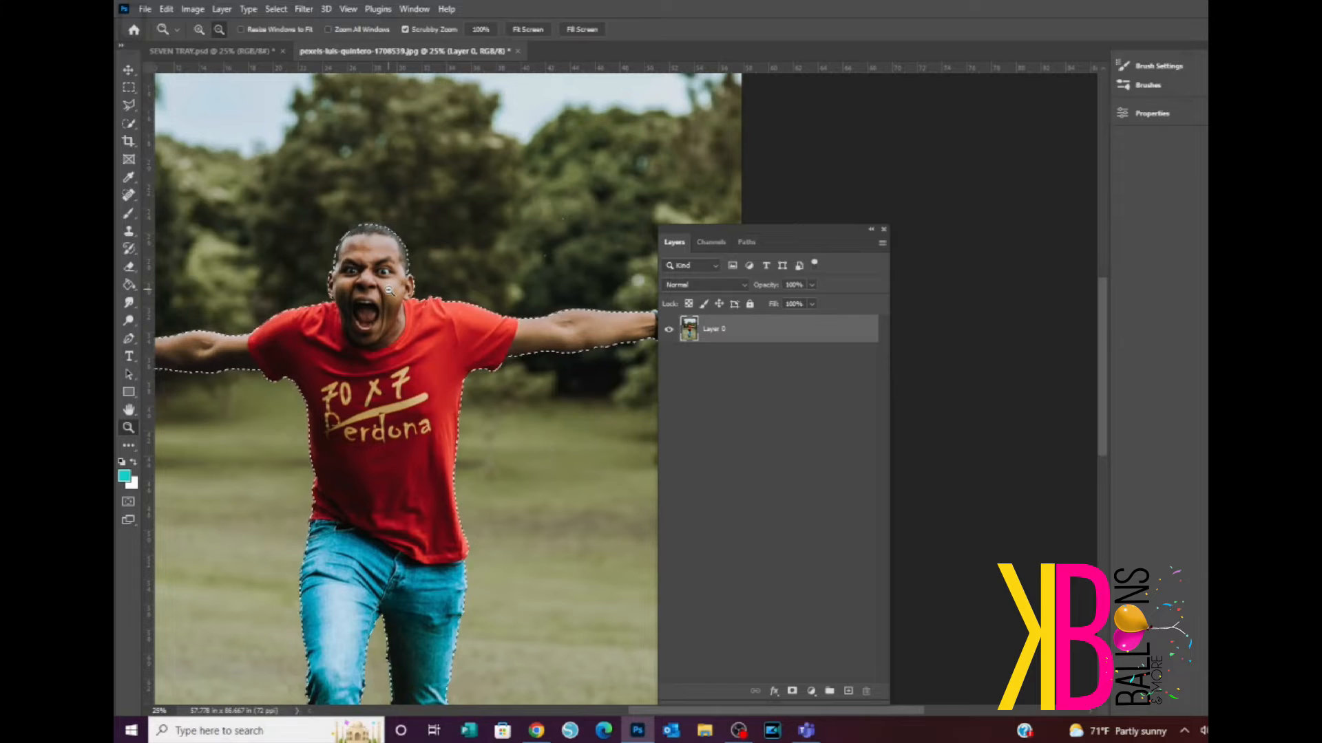
{"action": "left_click", "coordinate": [389, 290]}
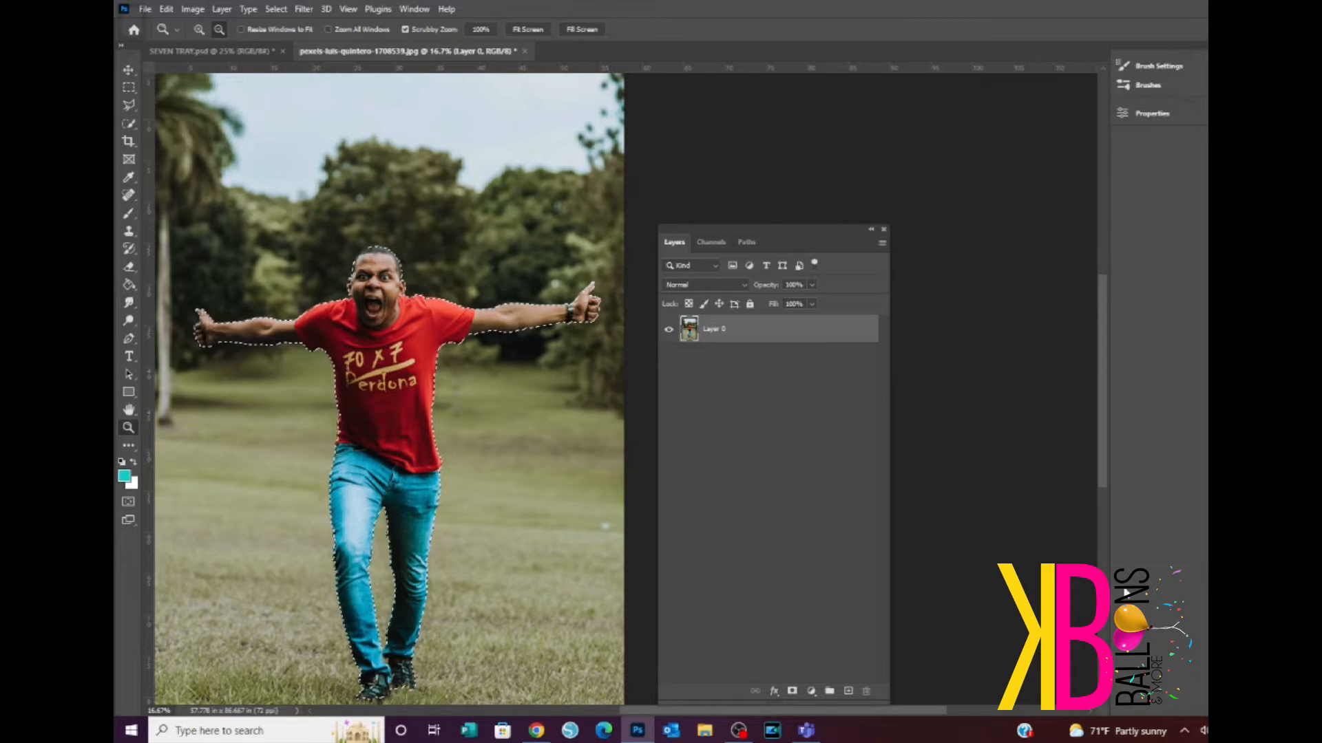
{"action": "left_click", "coordinate": [787, 696]}
{"action": "left_click", "coordinate": [792, 692]}
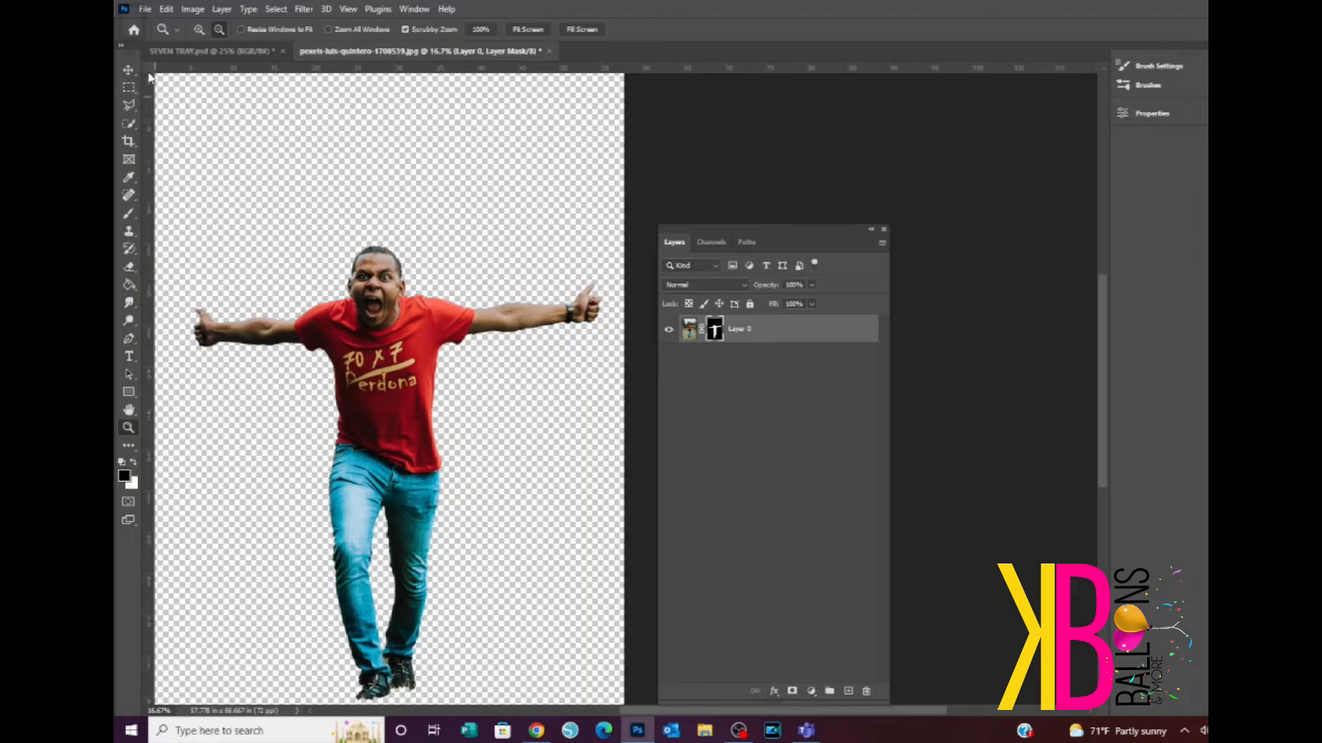
Step: Add a dark red solid colour fill layer and place it beneath the masked Layer 0 as a background
{"action": "left_click", "coordinate": [128, 71]}
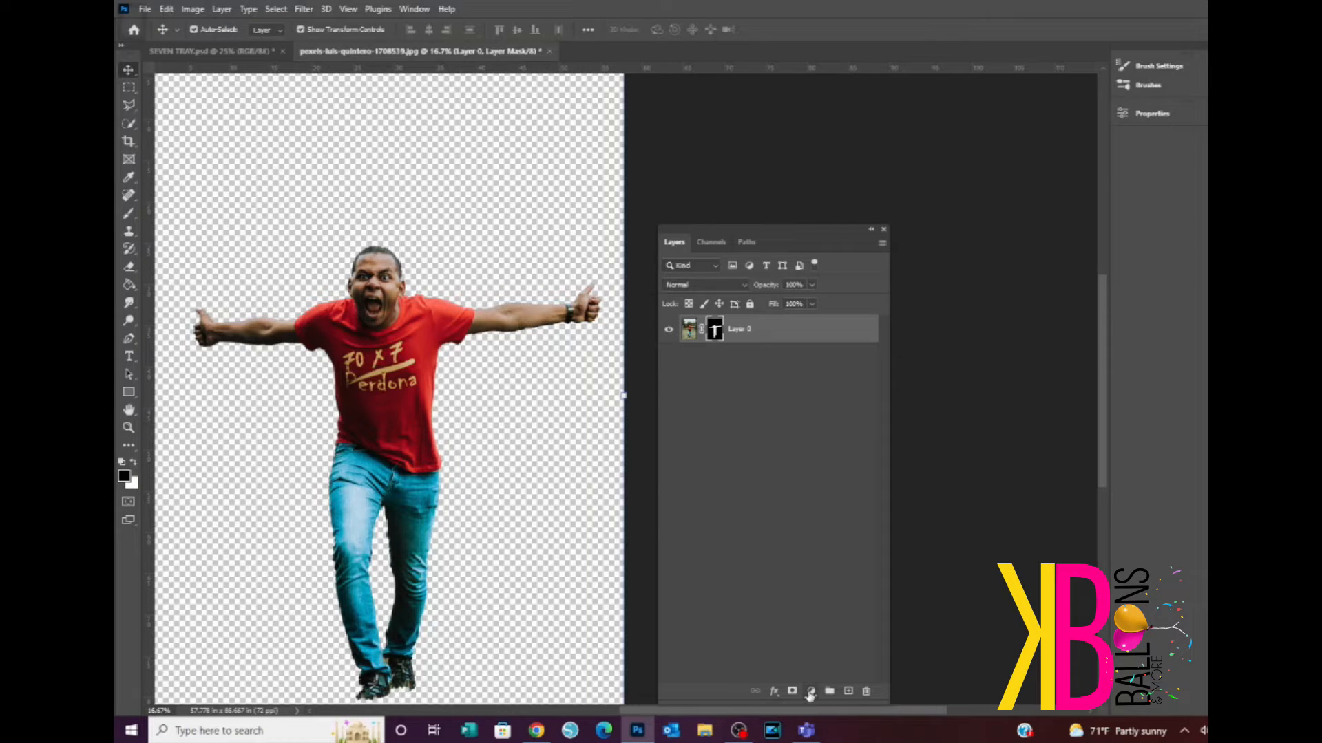
{"action": "left_click", "coordinate": [811, 691]}
{"action": "left_click", "coordinate": [883, 450]}
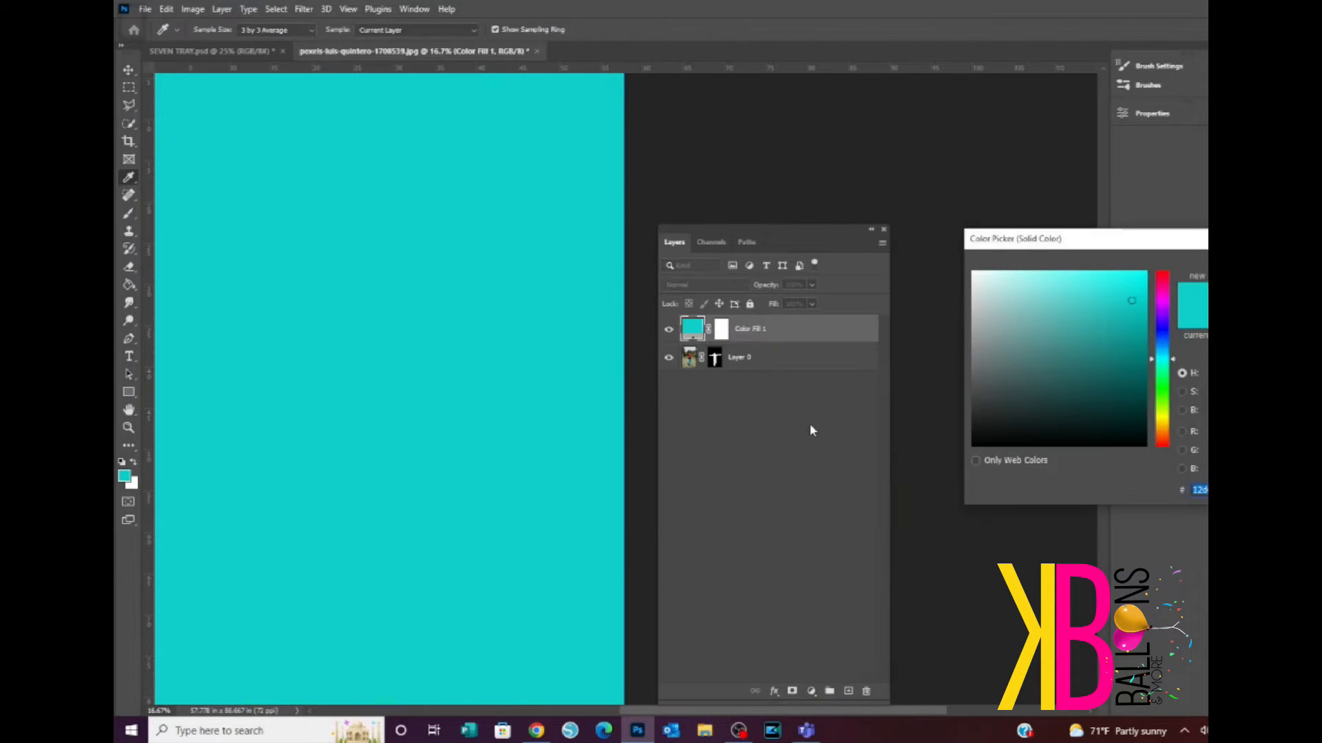
{"action": "mouse_move", "coordinate": [1035, 420]}
{"action": "left_mouse_down"}
{"action": "mouse_move", "coordinate": [977, 386]}
{"action": "mouse_move", "coordinate": [933, 490]}
{"action": "left_mouse_up"}
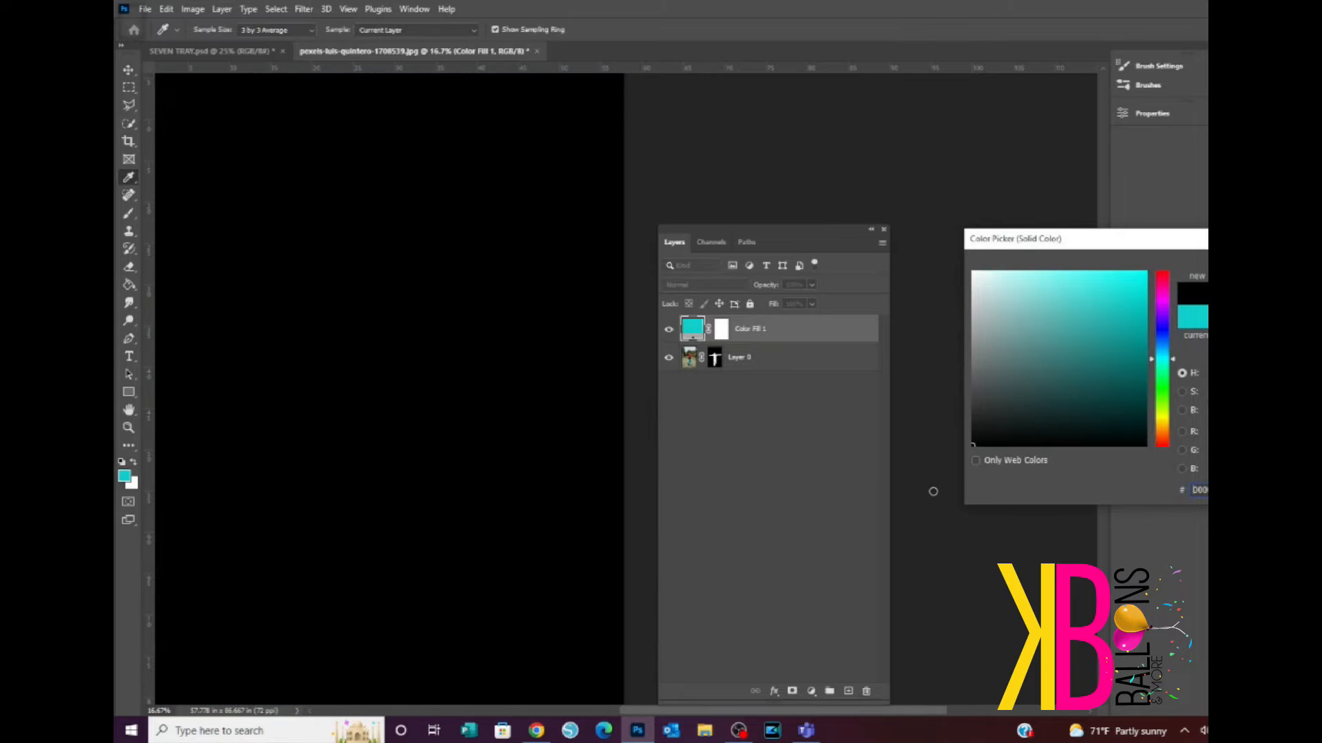
{"action": "left_click", "coordinate": [1162, 275]}
{"action": "left_click", "coordinate": [1115, 328]}
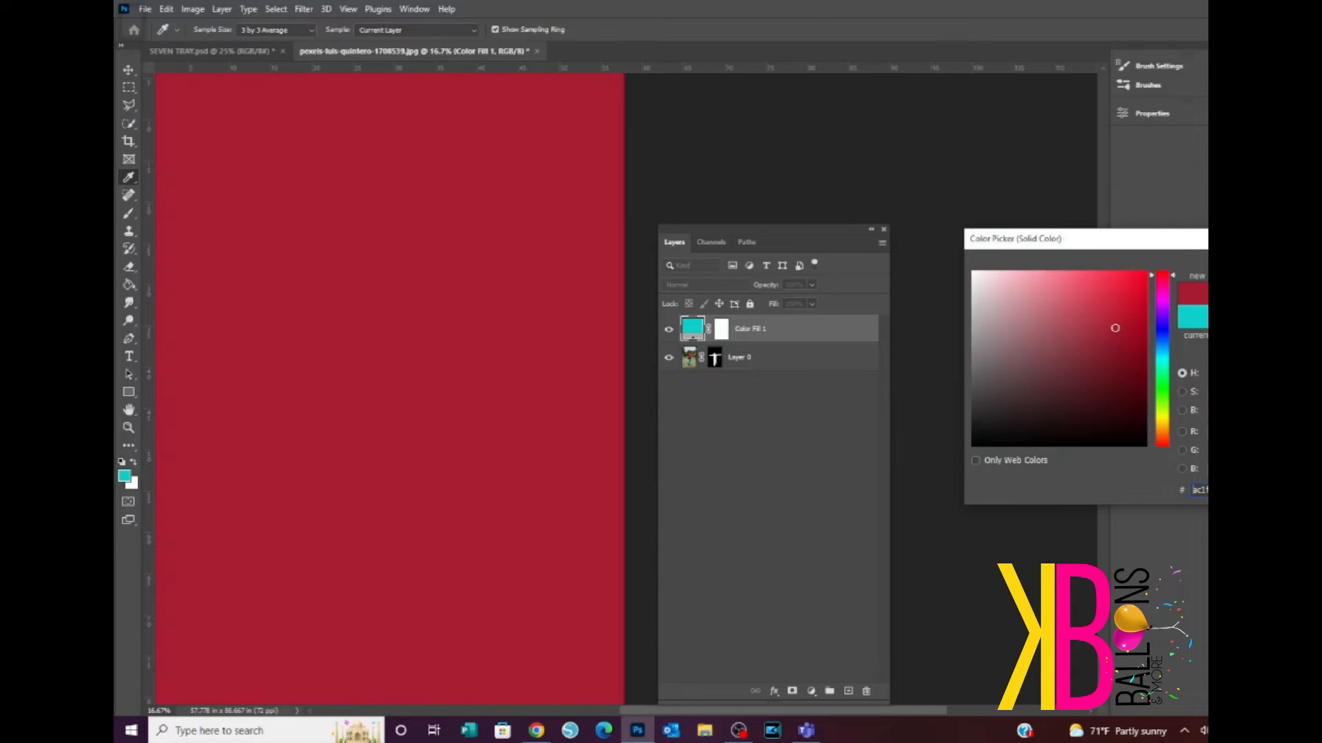
{"action": "key", "text": "Return"}
{"action": "left_click_drag", "start_coordinate": [817, 325], "coordinate": [812, 371]}
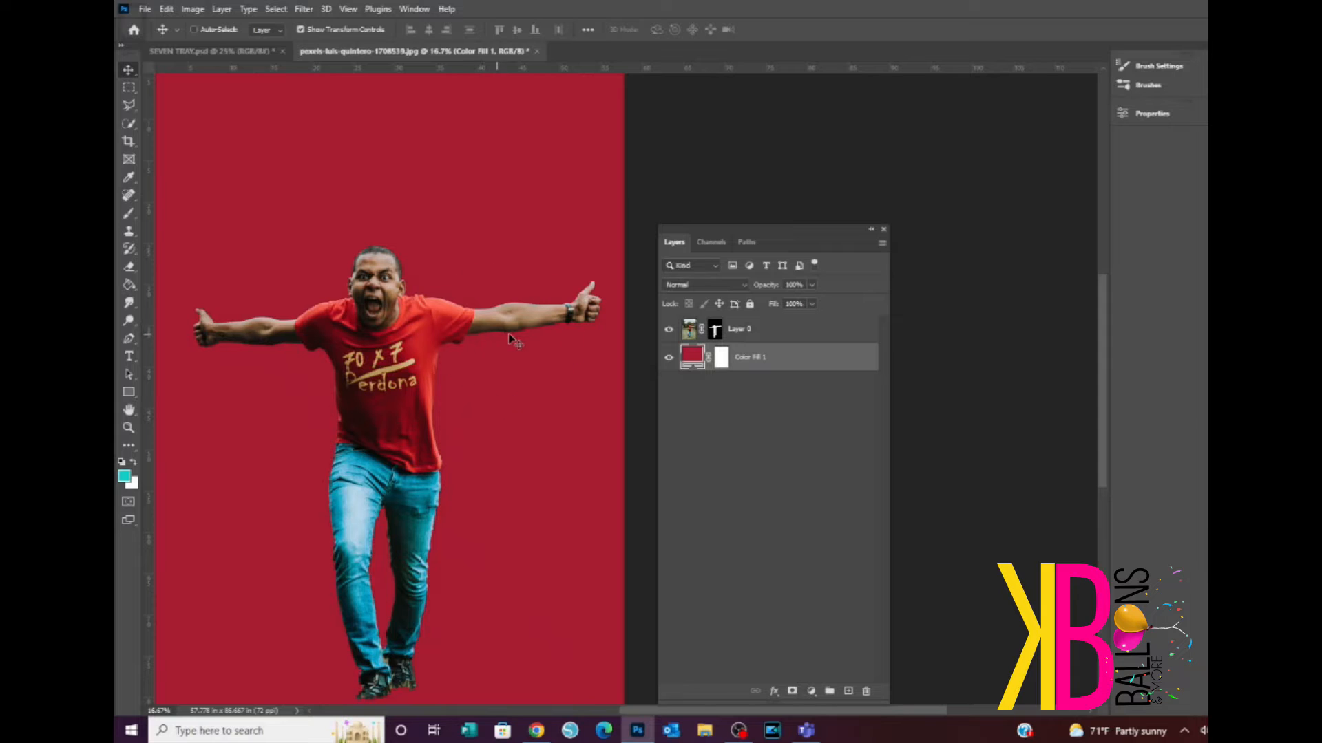
Step: Hide the red fill layer beneath the cut-out man
{"action": "key", "text": "ctrl"}
{"action": "key", "text": "ctrl"}
{"action": "left_click", "coordinate": [667, 358]}
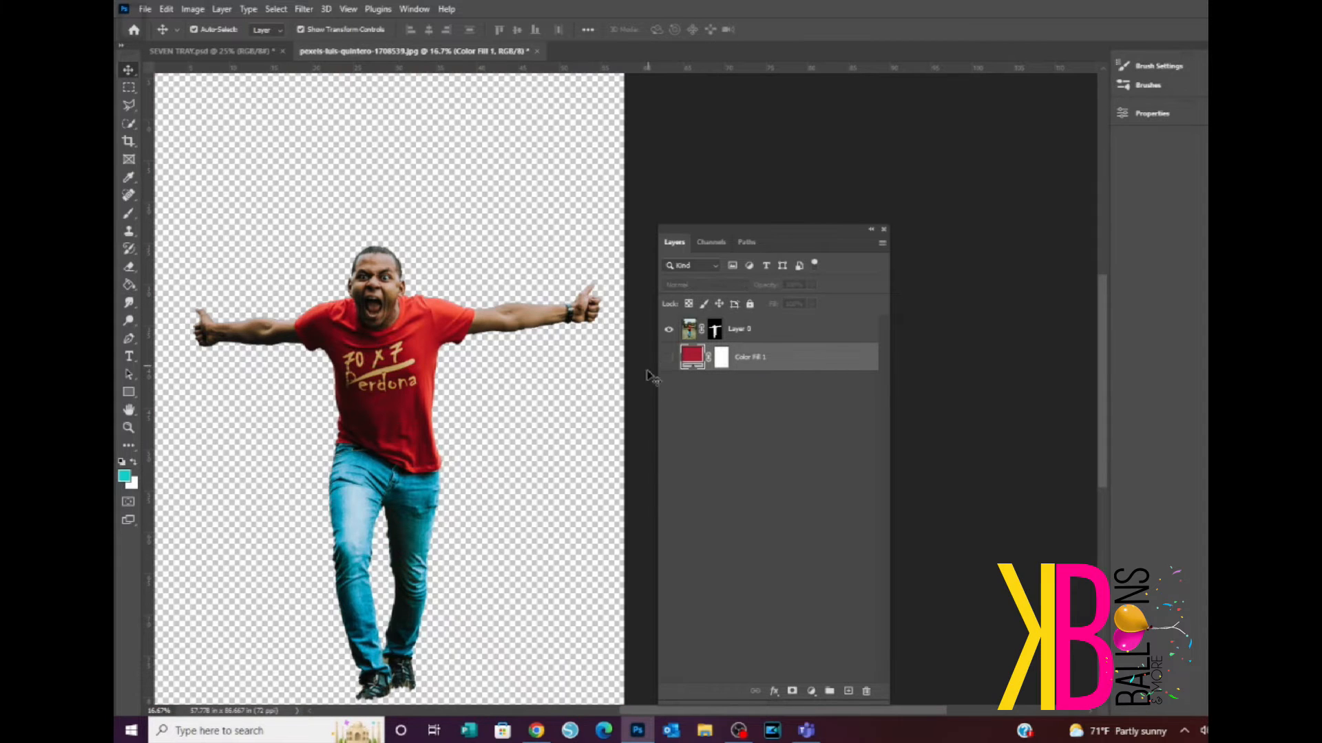
Step: Move the Layers panel off the man and choose the Smudge tool after trying the Blur tool
{"action": "left_click", "coordinate": [128, 428]}
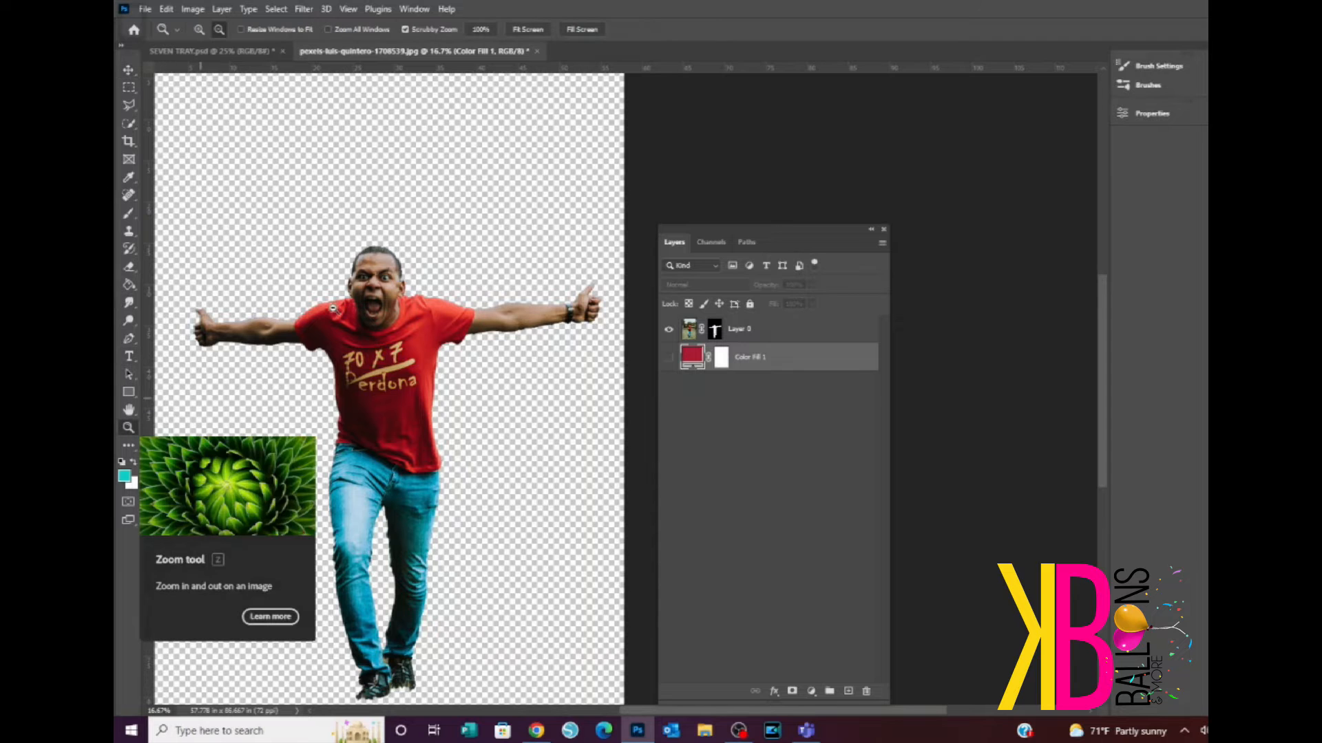
{"action": "left_click_drag", "start_coordinate": [313, 285], "coordinate": [311, 286]}
{"action": "left_click_drag", "start_coordinate": [705, 711], "coordinate": [654, 661]}
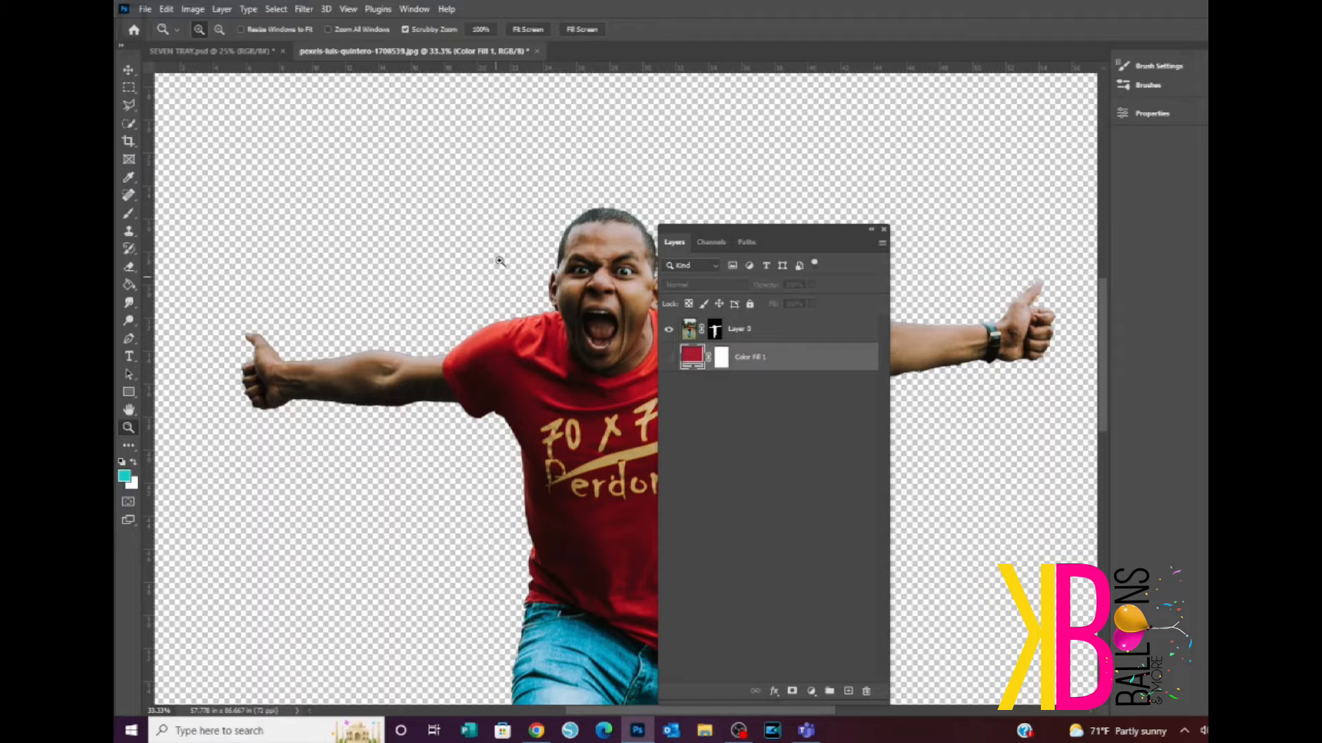
{"action": "left_click_drag", "start_coordinate": [771, 230], "coordinate": [1027, 237]}
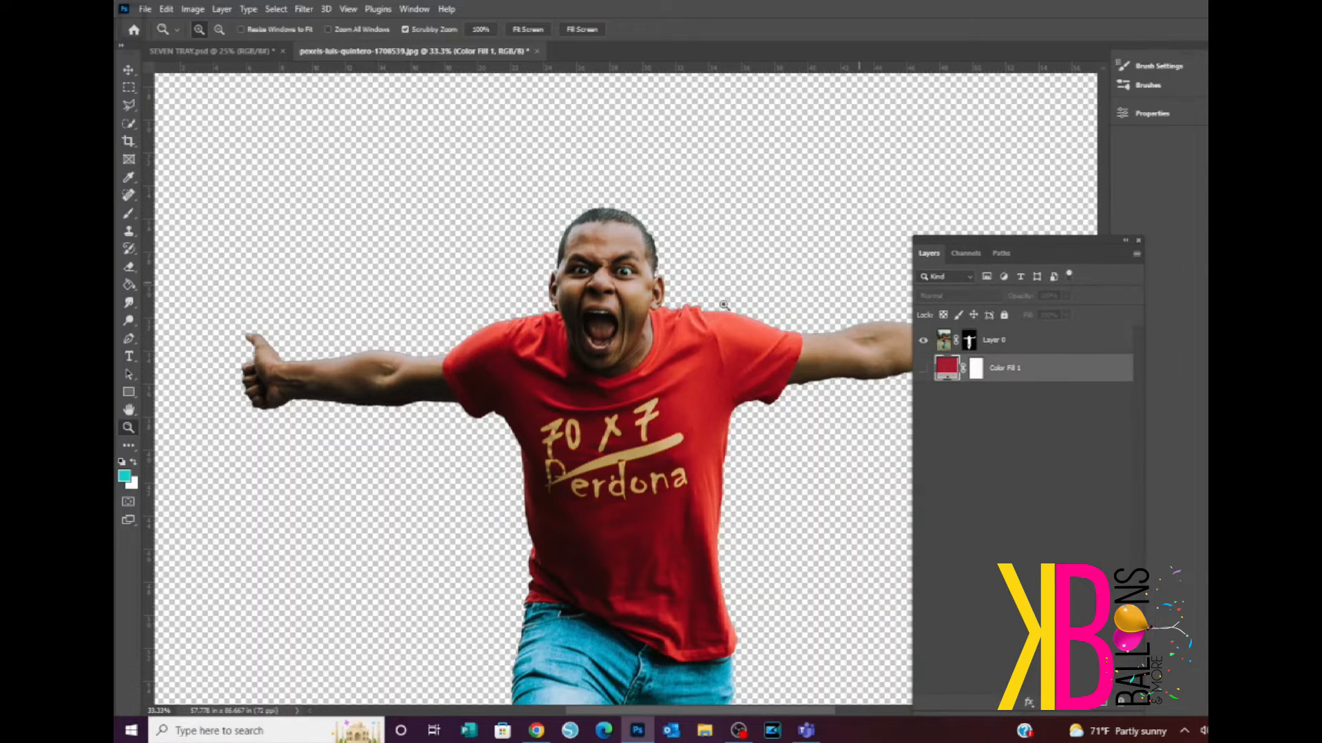
{"action": "left_click", "coordinate": [129, 304]}
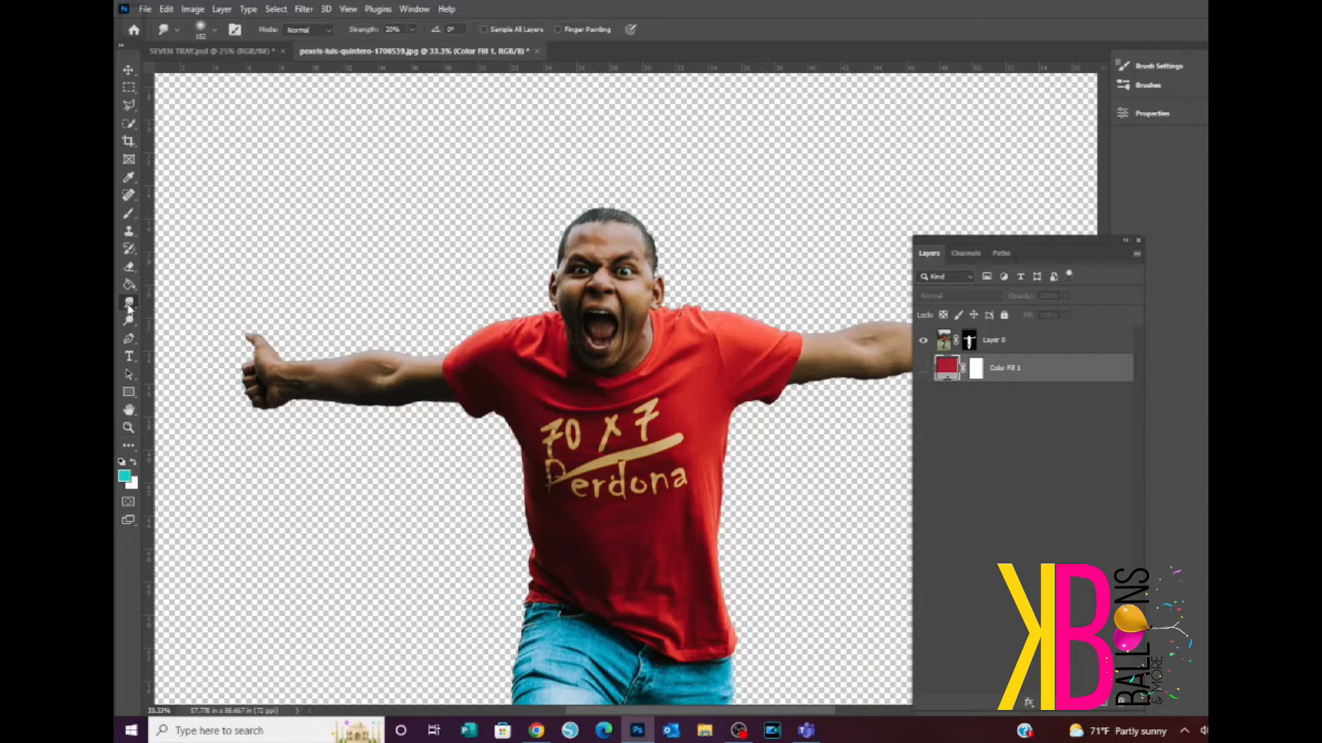
{"action": "right_click", "coordinate": [130, 304]}
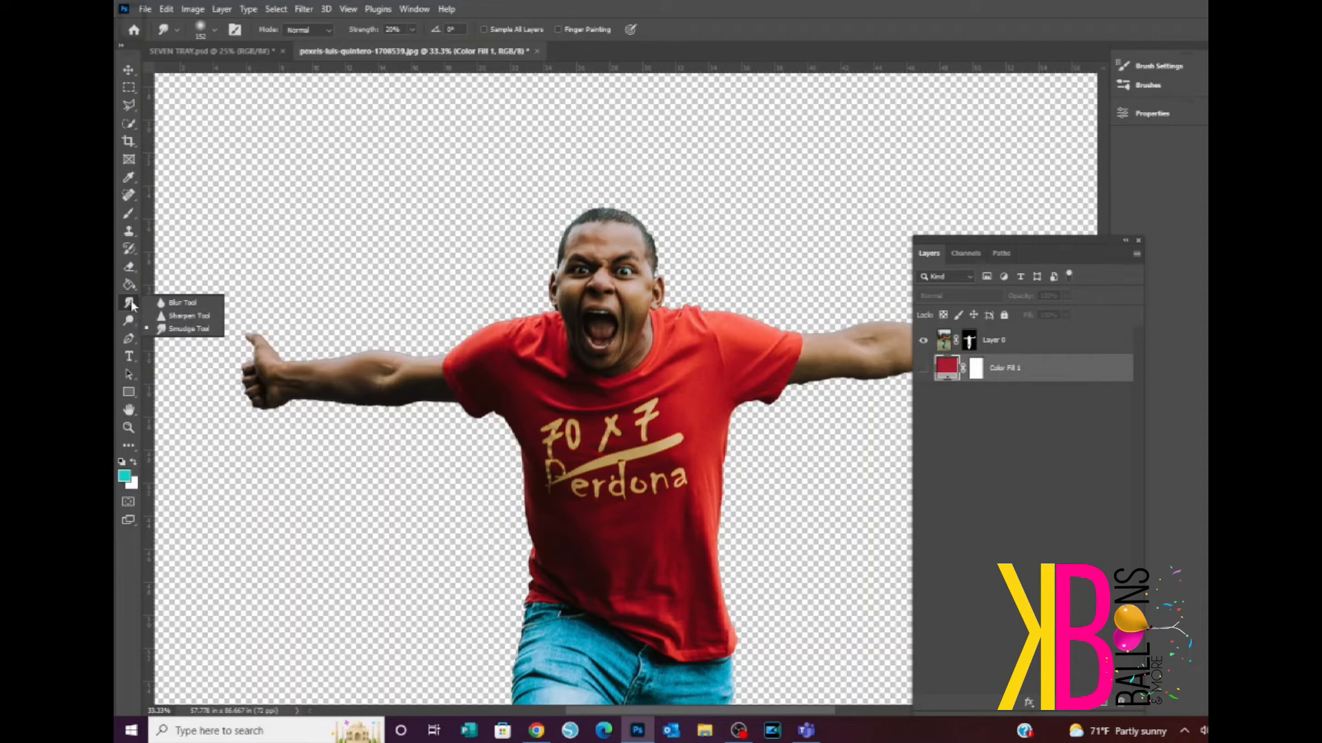
{"action": "left_click", "coordinate": [172, 304]}
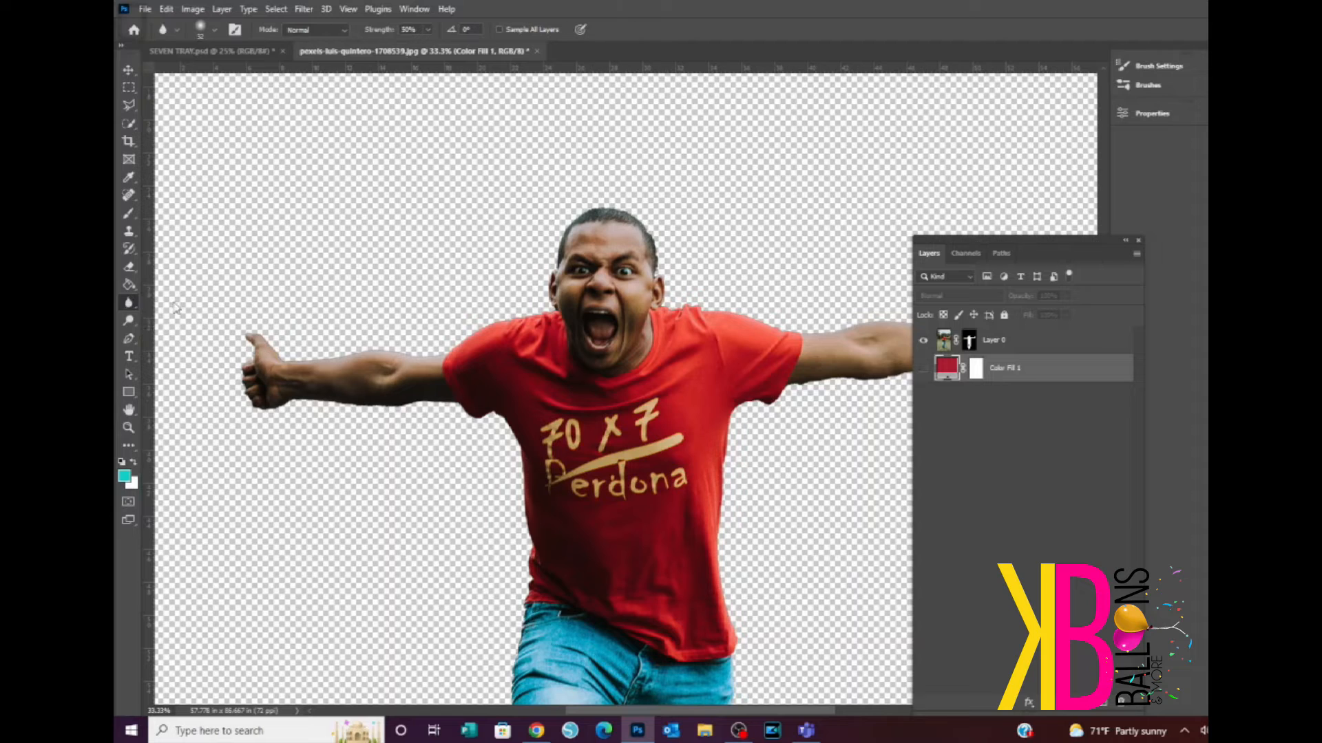
{"action": "right_click", "coordinate": [131, 306]}
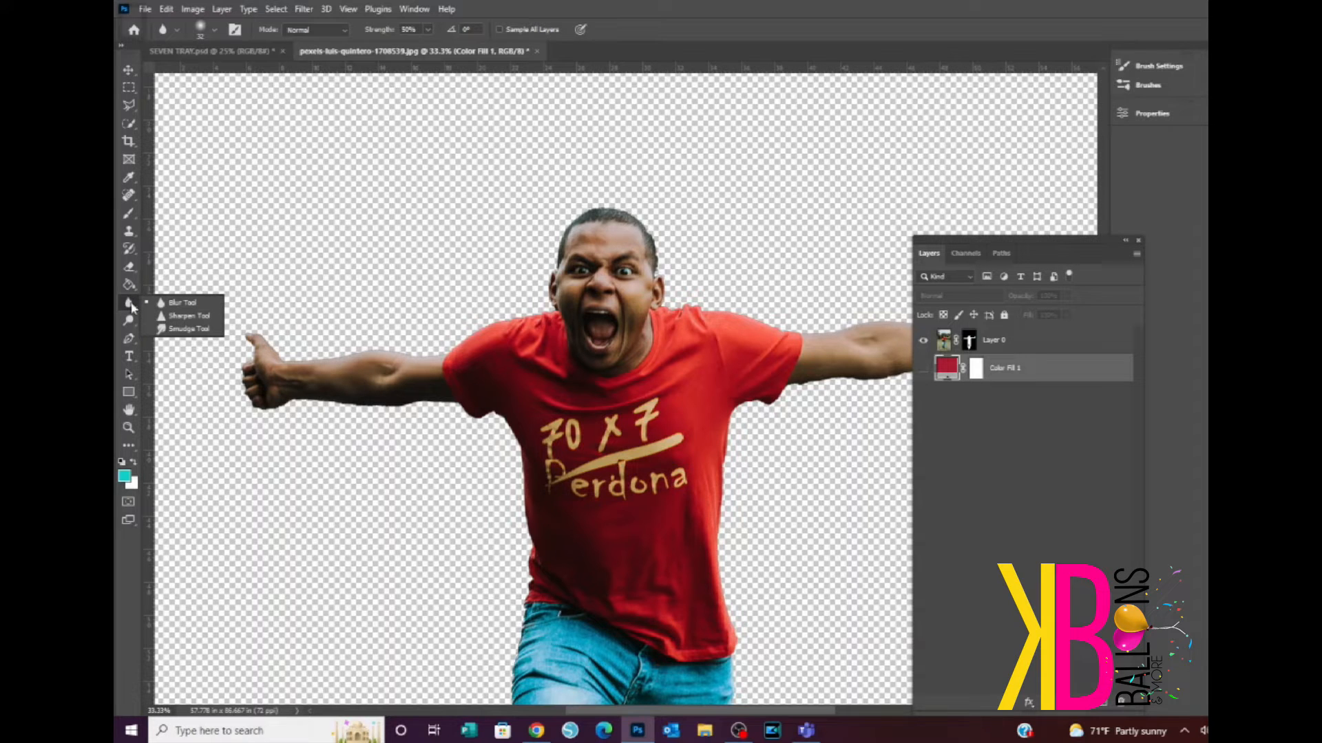
{"action": "left_click", "coordinate": [196, 330]}
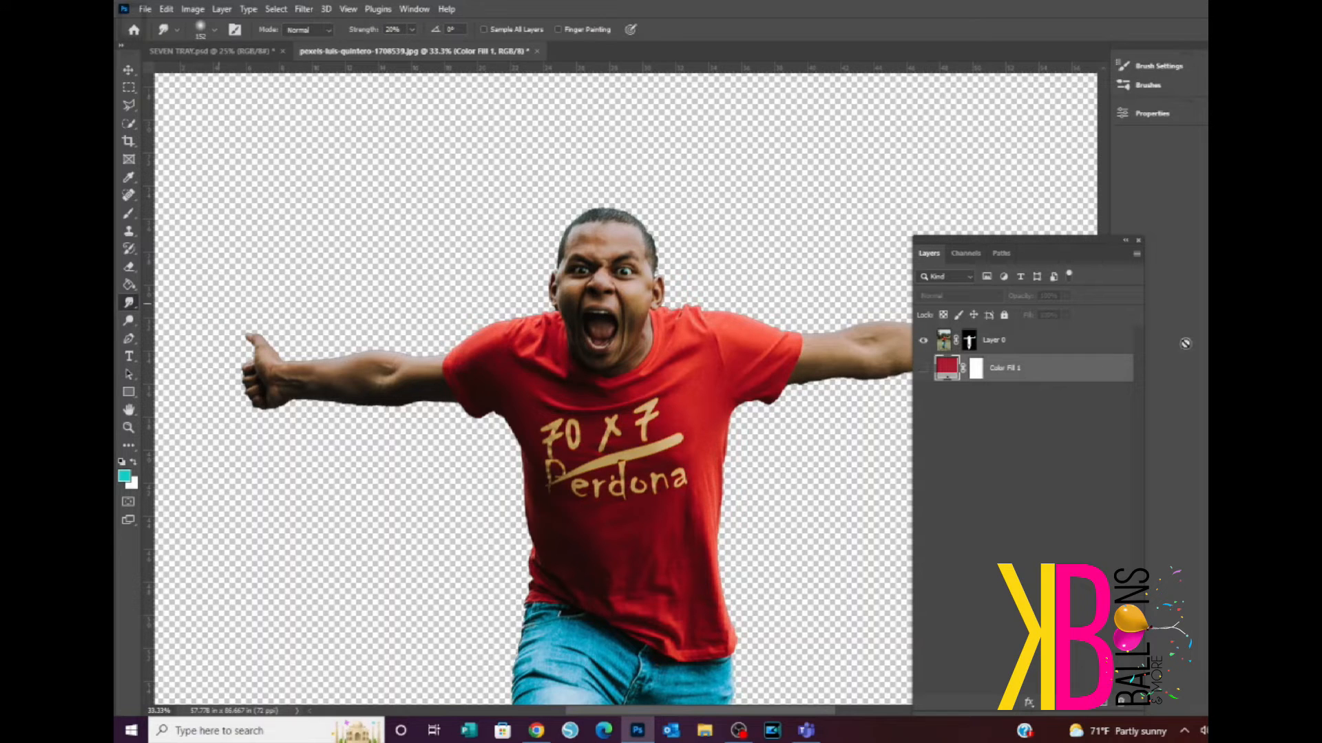
Step: Smudge Layer 0's mask along the edge of the man's outstretched arm without the watch, and move the Layers panel clear of the figure
{"action": "left_click", "coordinate": [1092, 353]}
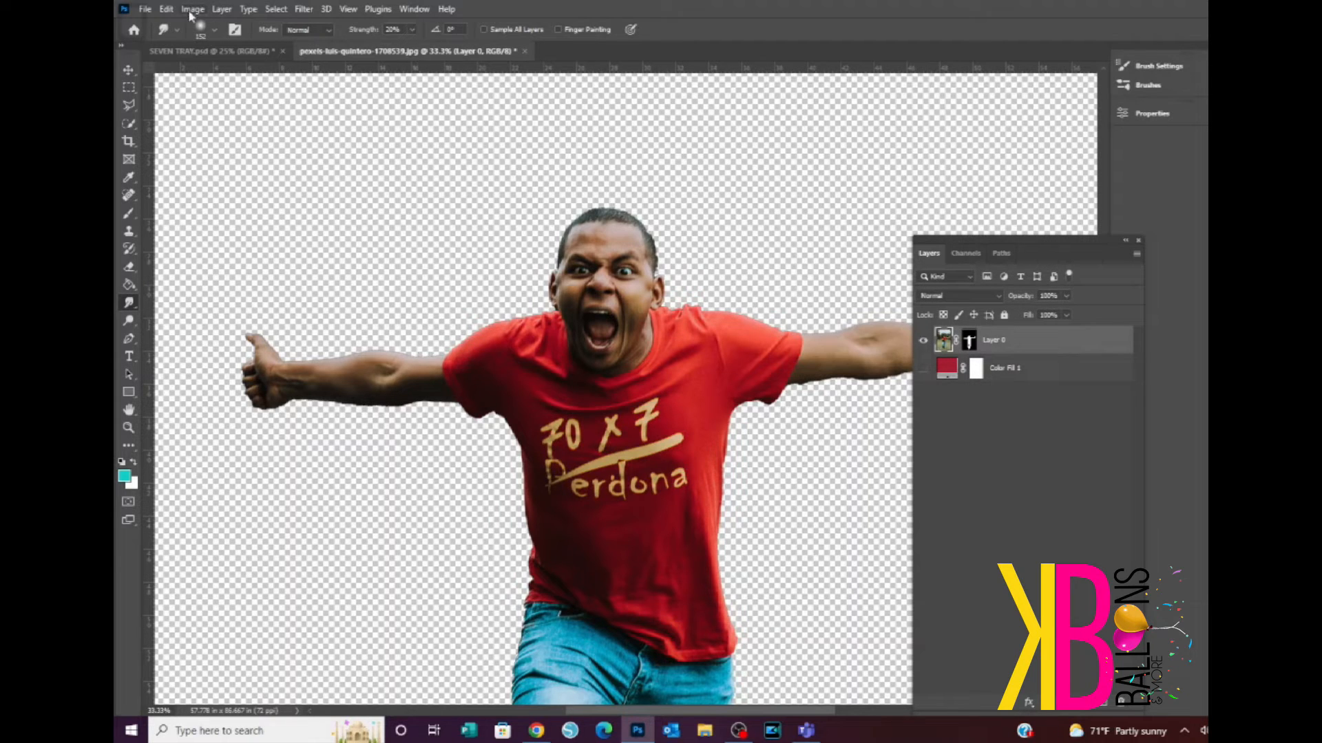
{"action": "left_click", "coordinate": [206, 30]}
{"action": "left_click", "coordinate": [207, 31]}
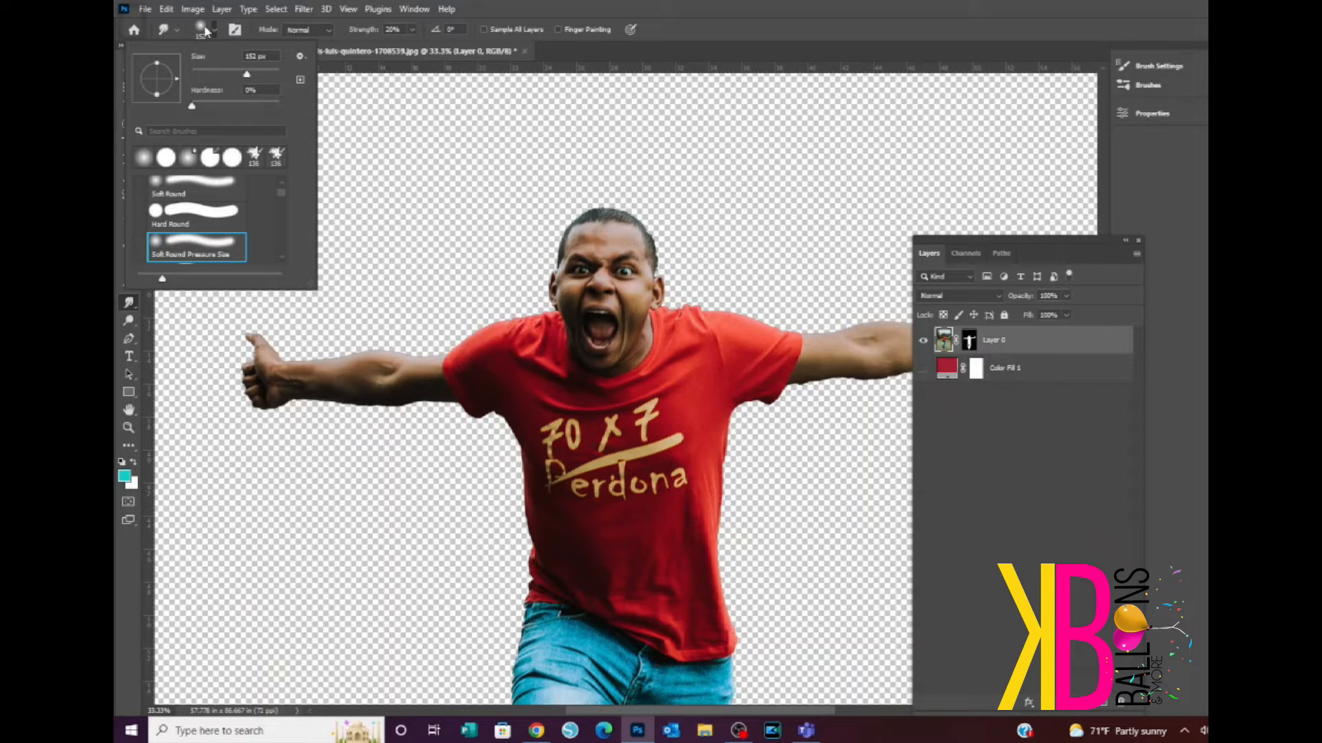
{"action": "left_click", "coordinate": [216, 30]}
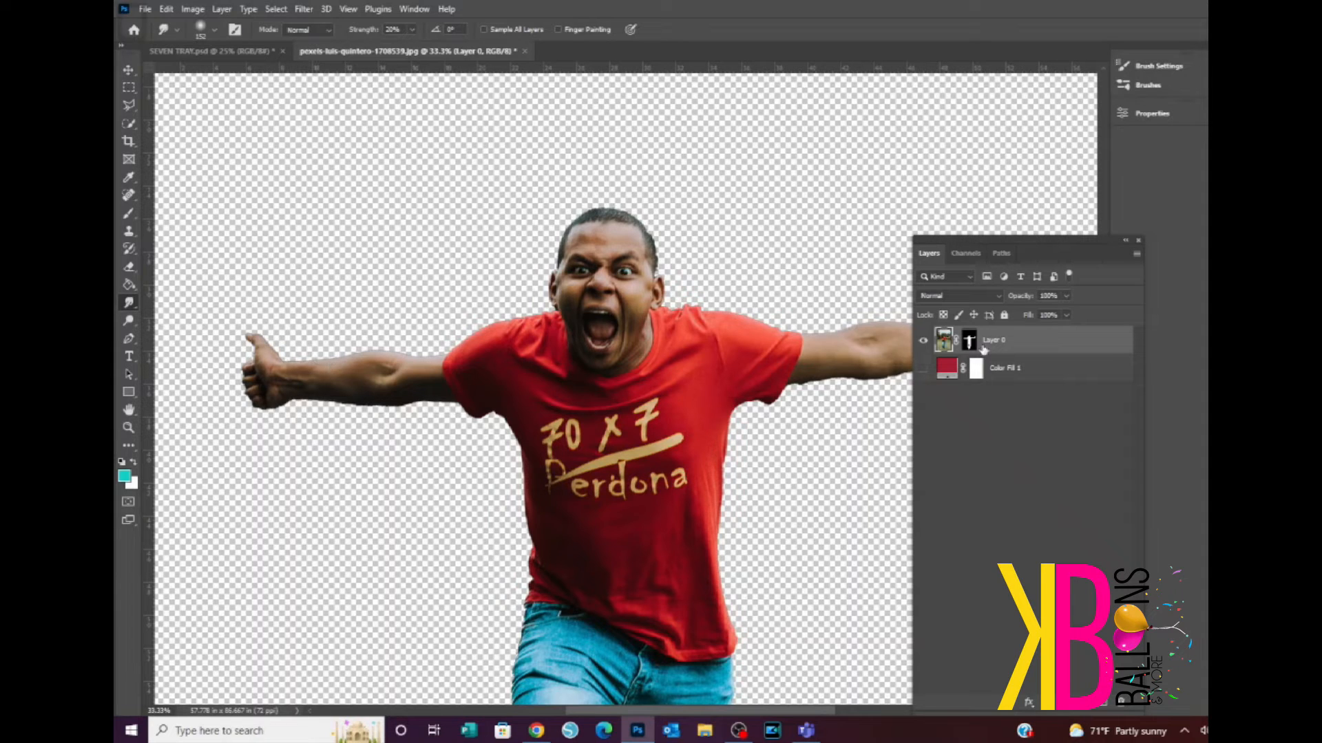
{"action": "left_click", "coordinate": [970, 341]}
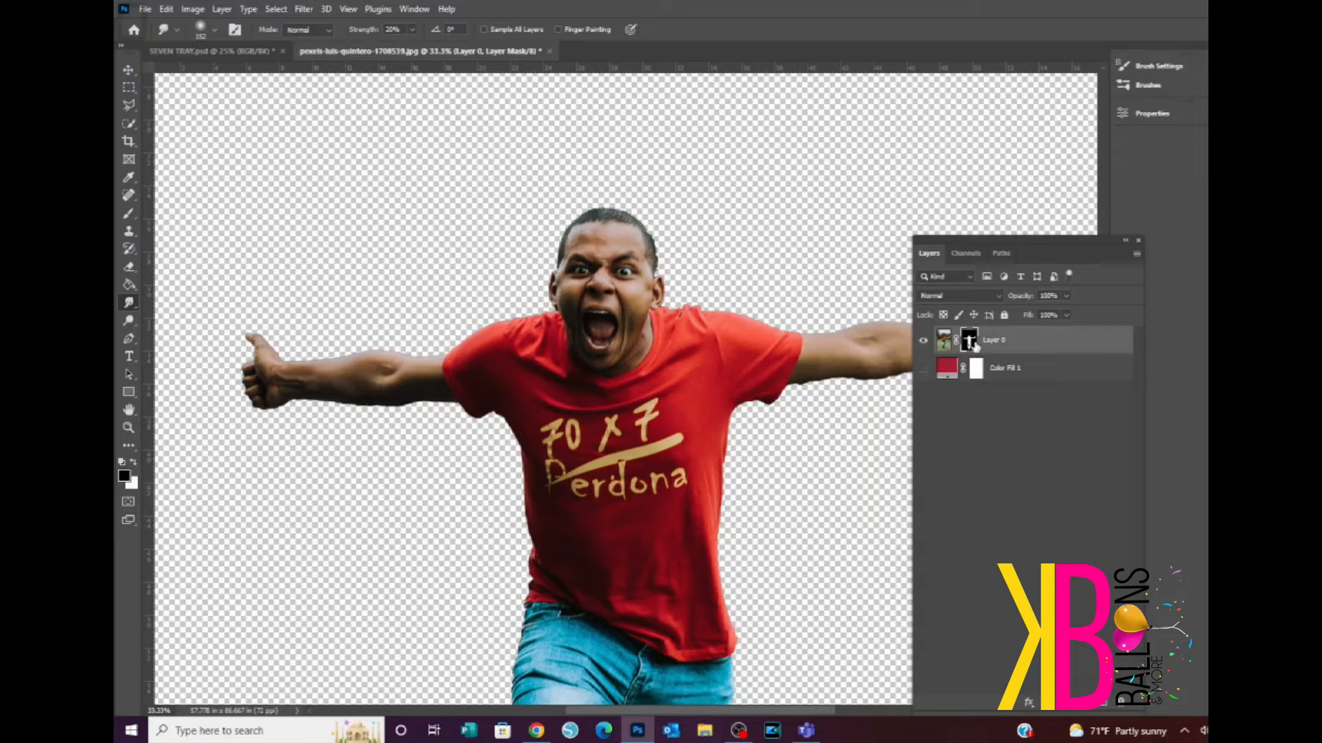
{"action": "key", "text": "ctrl"}
{"action": "key", "text": "ctrl"}
{"action": "left_click_drag", "start_coordinate": [282, 333], "coordinate": [302, 351]}
{"action": "left_click_drag", "start_coordinate": [1001, 249], "coordinate": [1189, 197]}
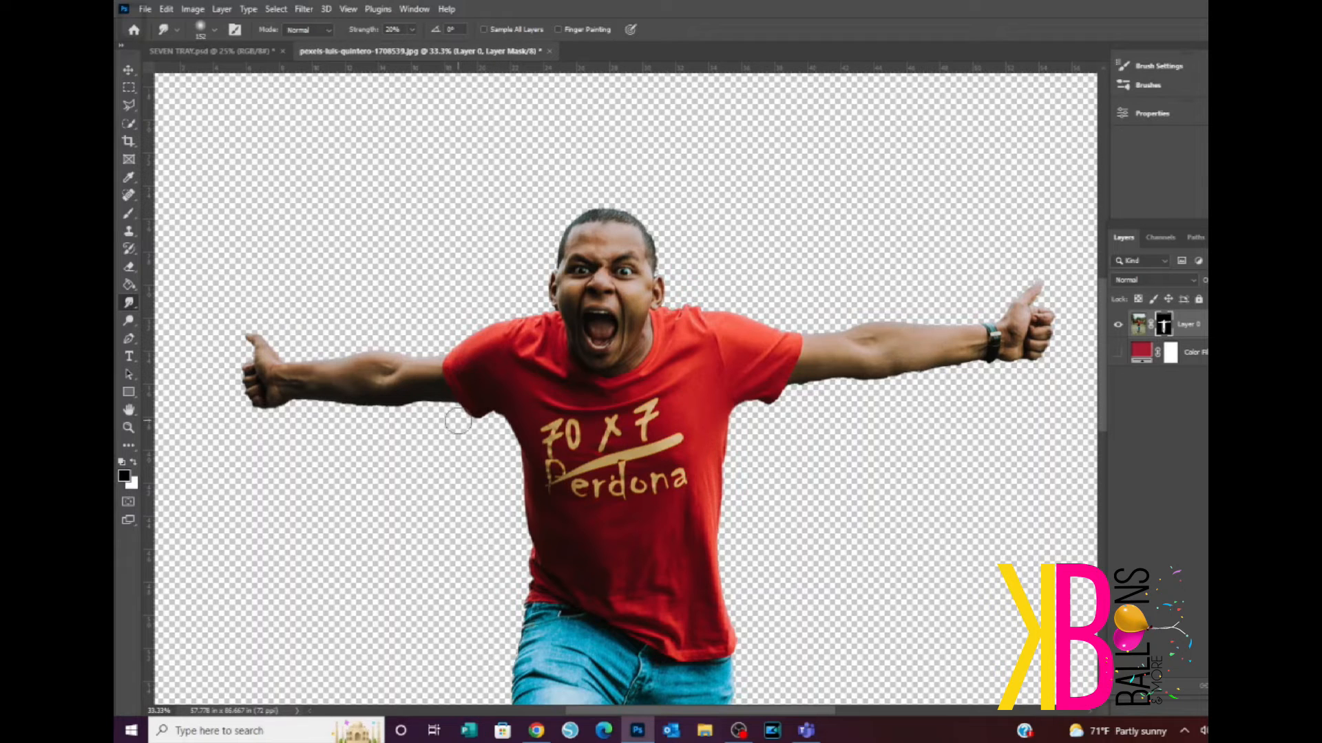
{"action": "scroll", "coordinate": [888, 636], "scroll_direction": "down", "scroll_amount": 2}
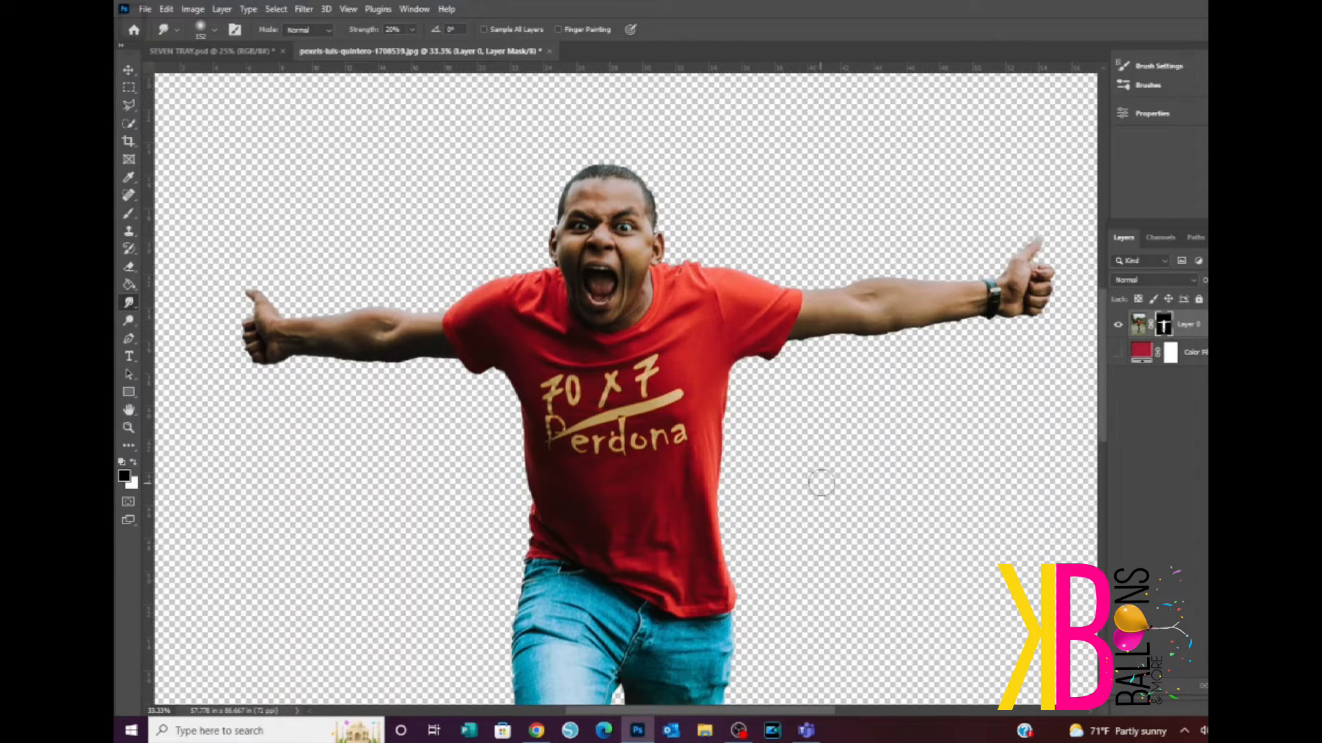
Step: Paint white on Layer 0's mask with the Brush tool to bring back strips of background along the undersides of both outstretched arms
{"action": "left_click", "coordinate": [274, 730]}
{"action": "left_click", "coordinate": [950, 374]}
{"action": "key", "text": "x"}
{"action": "left_click_drag", "start_coordinate": [835, 335], "coordinate": [854, 323]}
{"action": "left_click", "coordinate": [130, 215]}
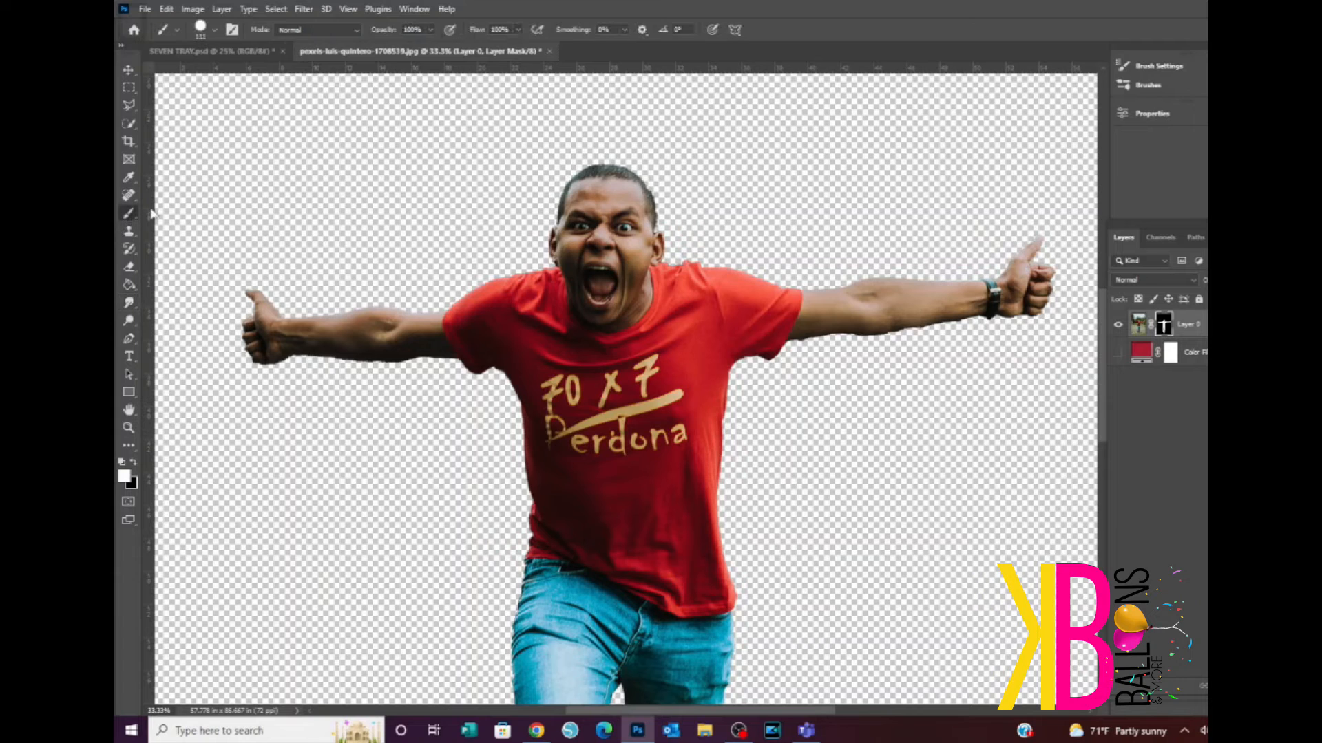
{"action": "mouse_move", "coordinate": [799, 345]}
{"action": "left_mouse_down"}
{"action": "mouse_move", "coordinate": [847, 341]}
{"action": "mouse_move", "coordinate": [790, 347]}
{"action": "mouse_move", "coordinate": [866, 339]}
{"action": "left_mouse_up"}
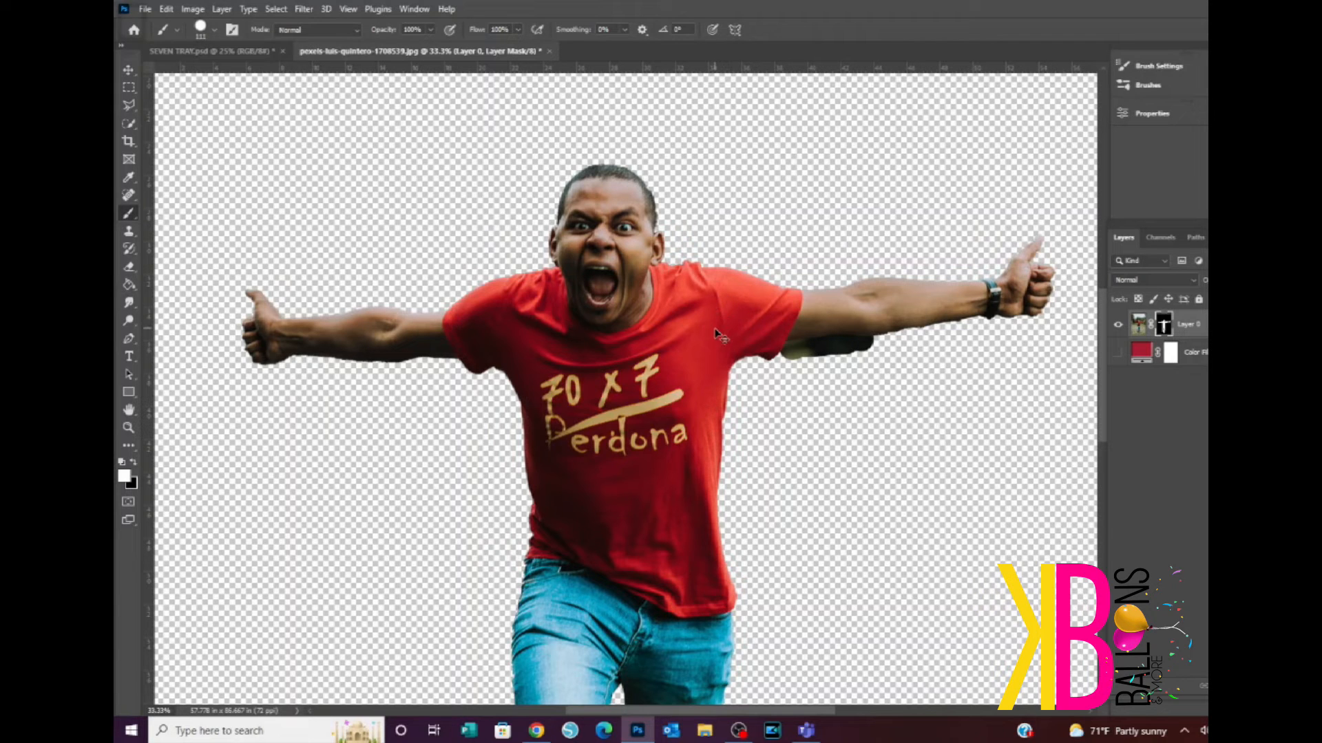
{"action": "left_click_drag", "start_coordinate": [868, 342], "coordinate": [982, 324]}
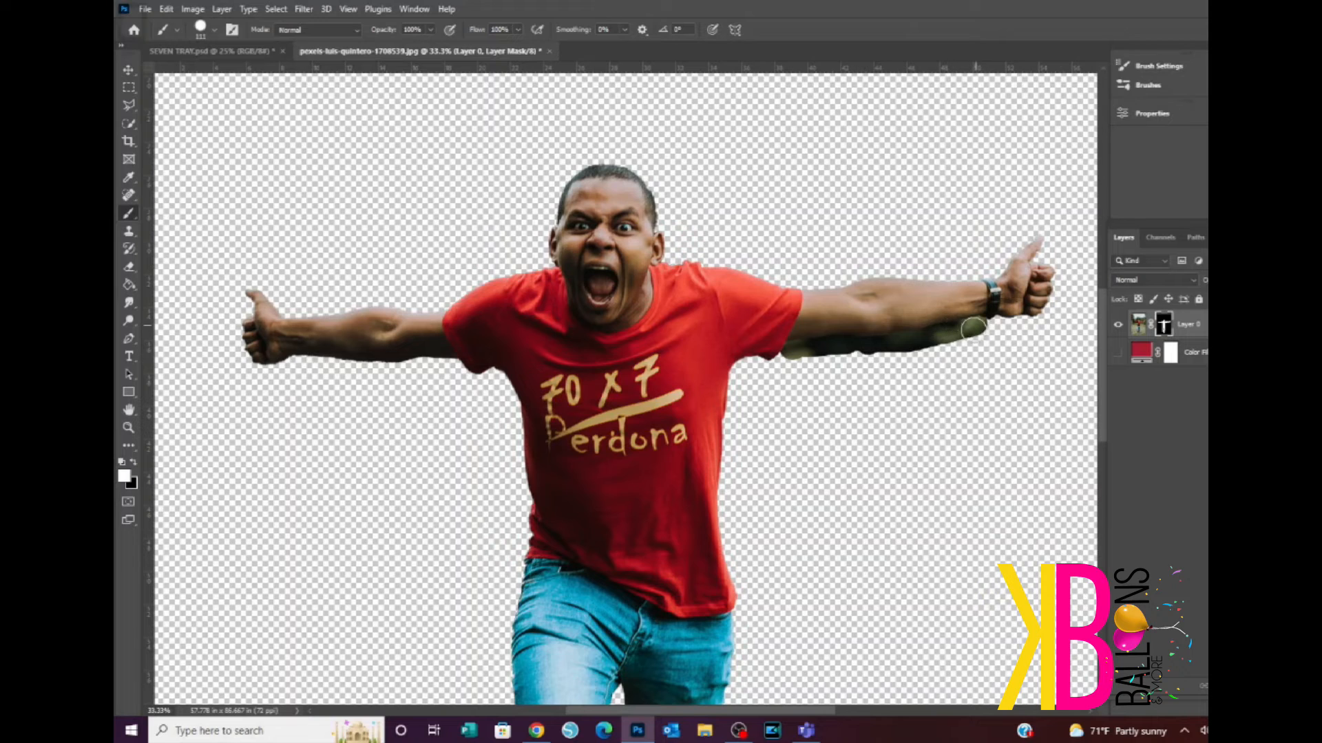
{"action": "left_click", "coordinate": [449, 369]}
{"action": "mouse_move", "coordinate": [432, 368]}
{"action": "left_mouse_down"}
{"action": "mouse_move", "coordinate": [458, 366]}
{"action": "mouse_move", "coordinate": [290, 365]}
{"action": "left_mouse_up"}
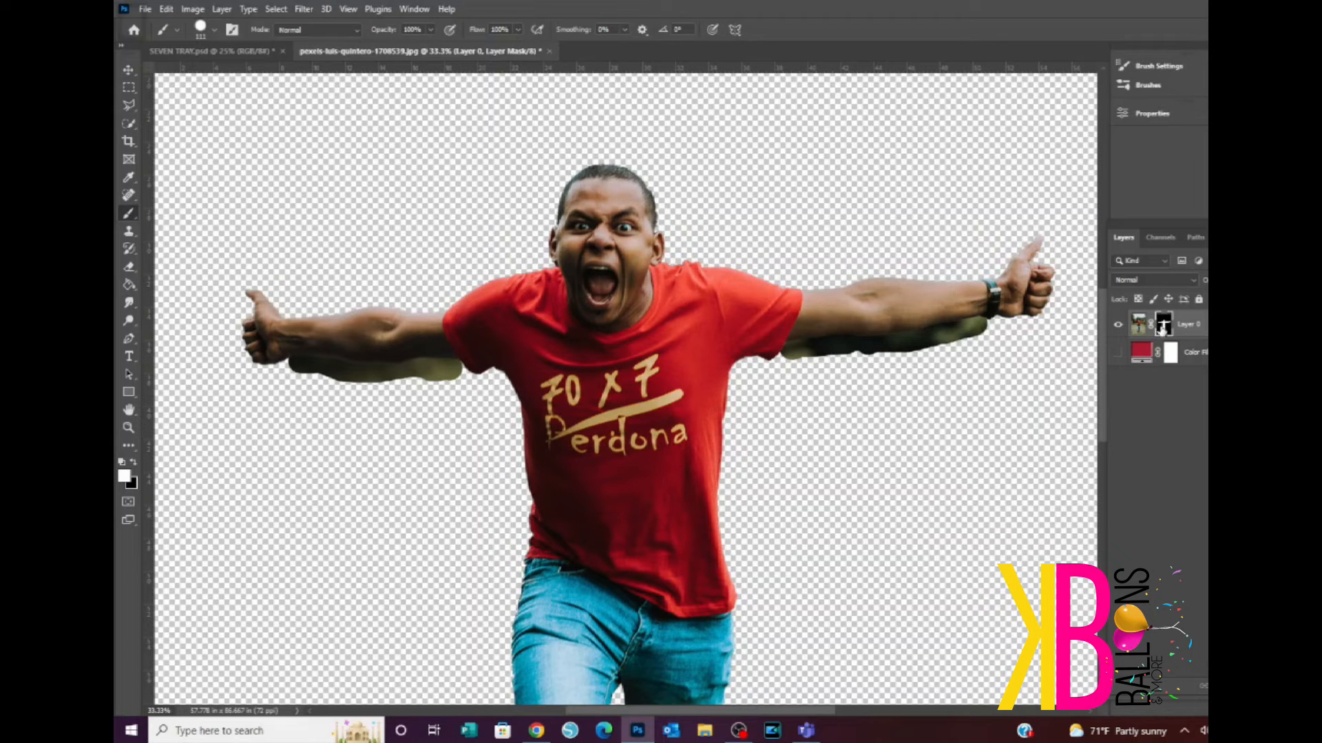
Step: Try to paint black on the mask over the restored strip beneath the arm without the watch, and undo the stroke
{"action": "left_click", "coordinate": [132, 482]}
{"action": "left_click", "coordinate": [134, 462]}
{"action": "mouse_move", "coordinate": [461, 382]}
{"action": "left_mouse_down"}
{"action": "mouse_move", "coordinate": [360, 380]}
{"action": "mouse_move", "coordinate": [364, 364]}
{"action": "mouse_move", "coordinate": [384, 375]}
{"action": "left_mouse_up"}
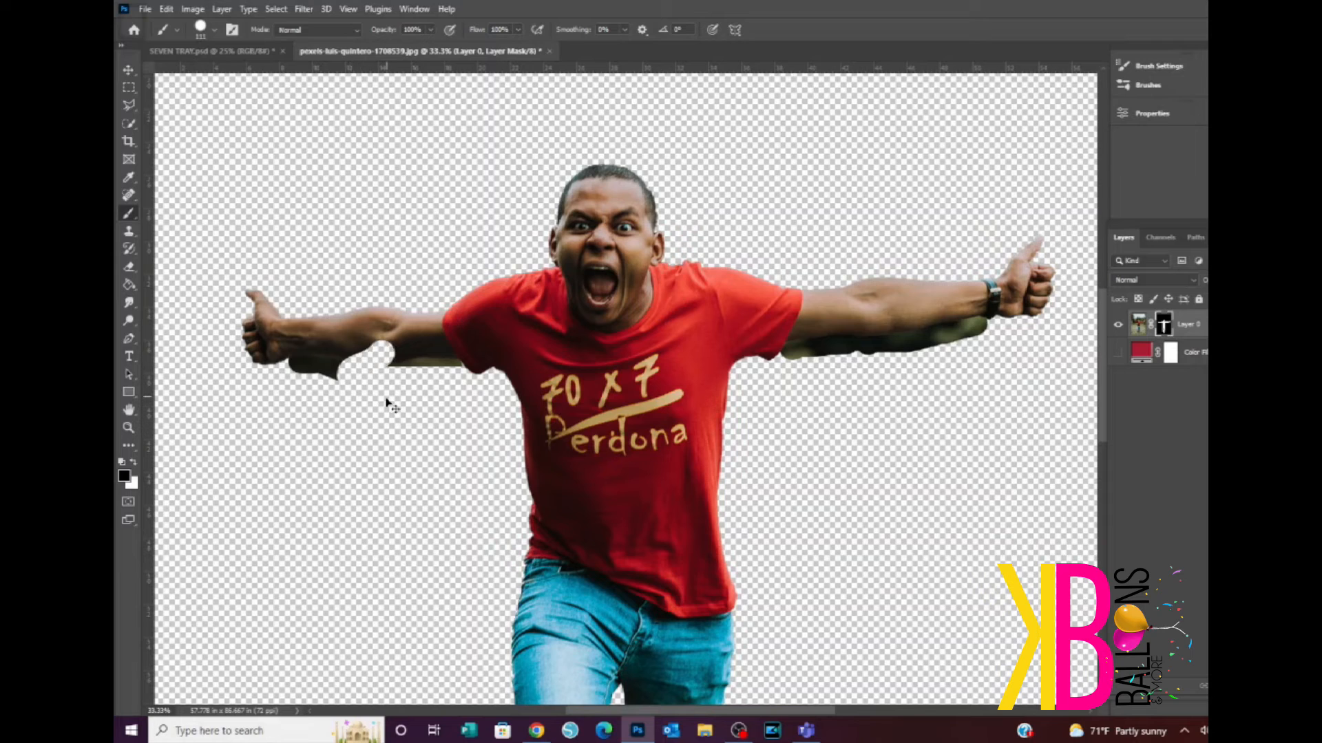
{"action": "key", "text": "ctrl+z"}
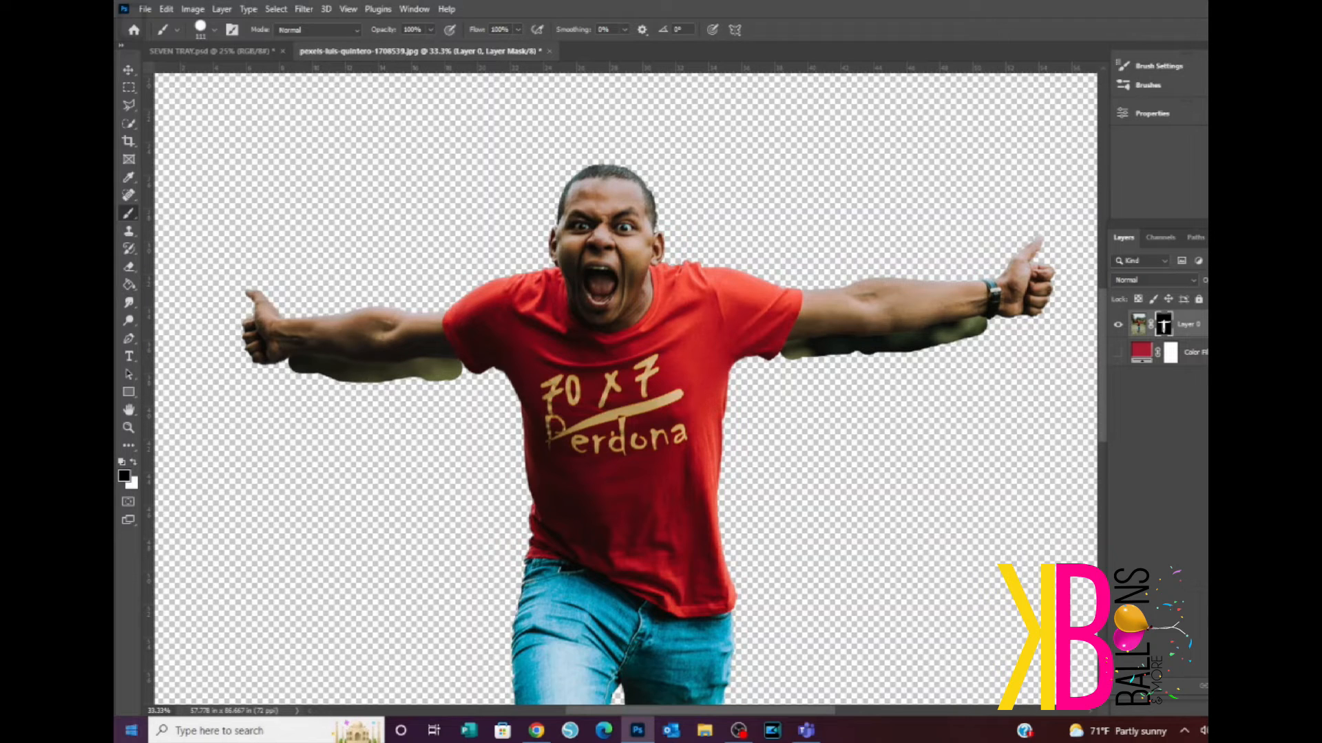
{"action": "key", "text": "x"}
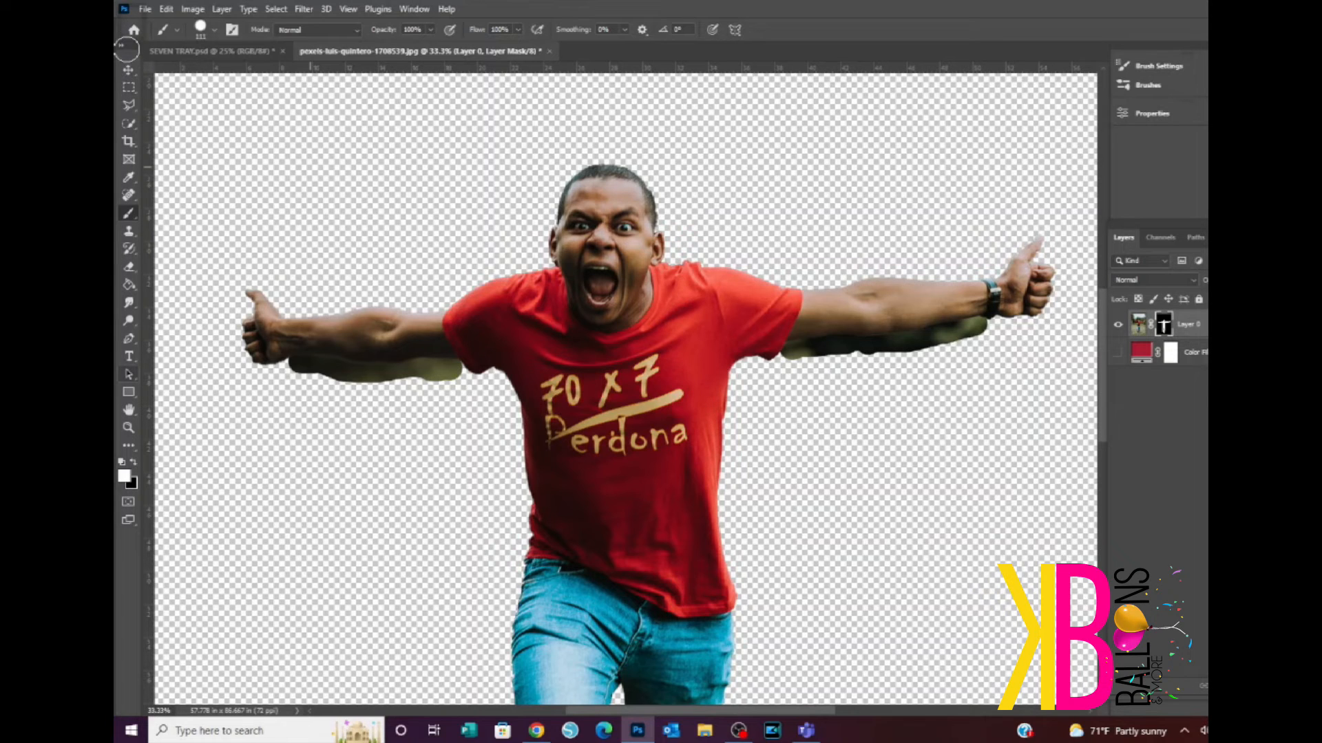
Step: Outline the restored background beneath the arm without the watch with the Polygonal Lasso, following the arm's edge, and clear it from the mask
{"action": "key", "text": "z"}
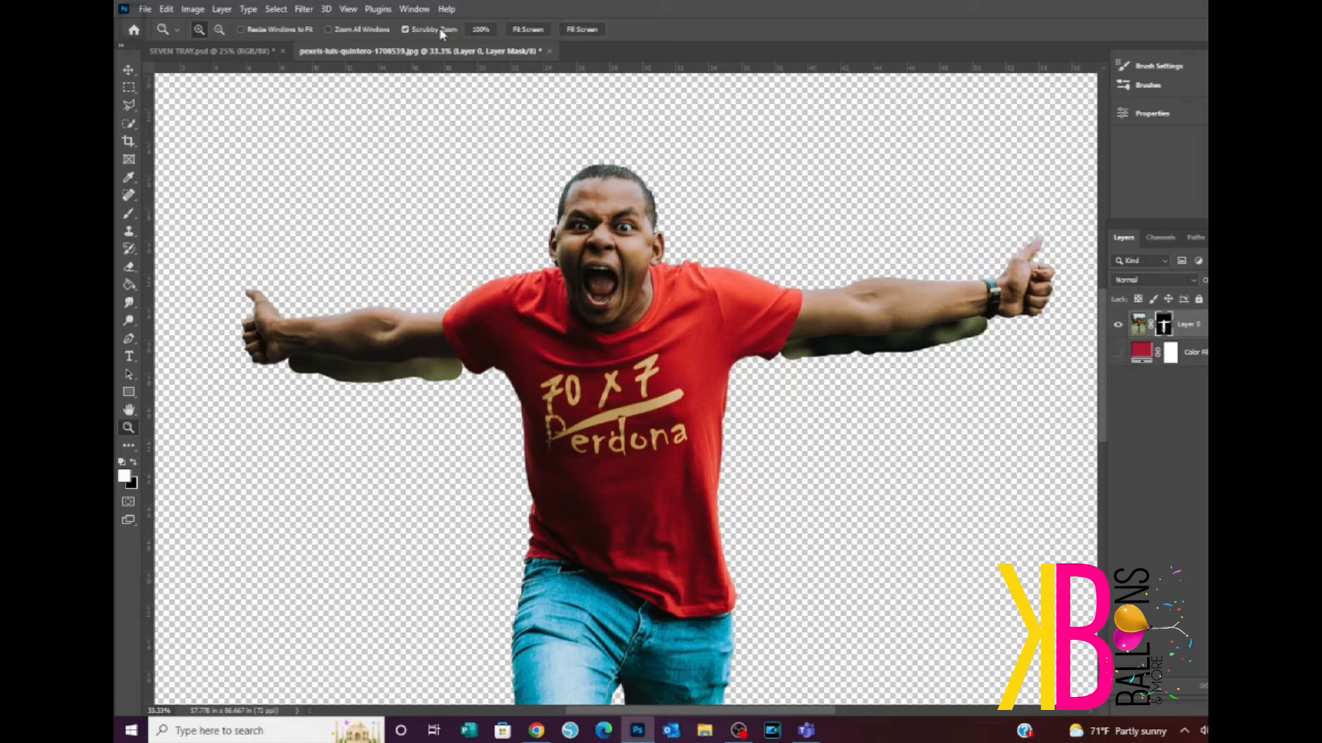
{"action": "left_click", "coordinate": [395, 223]}
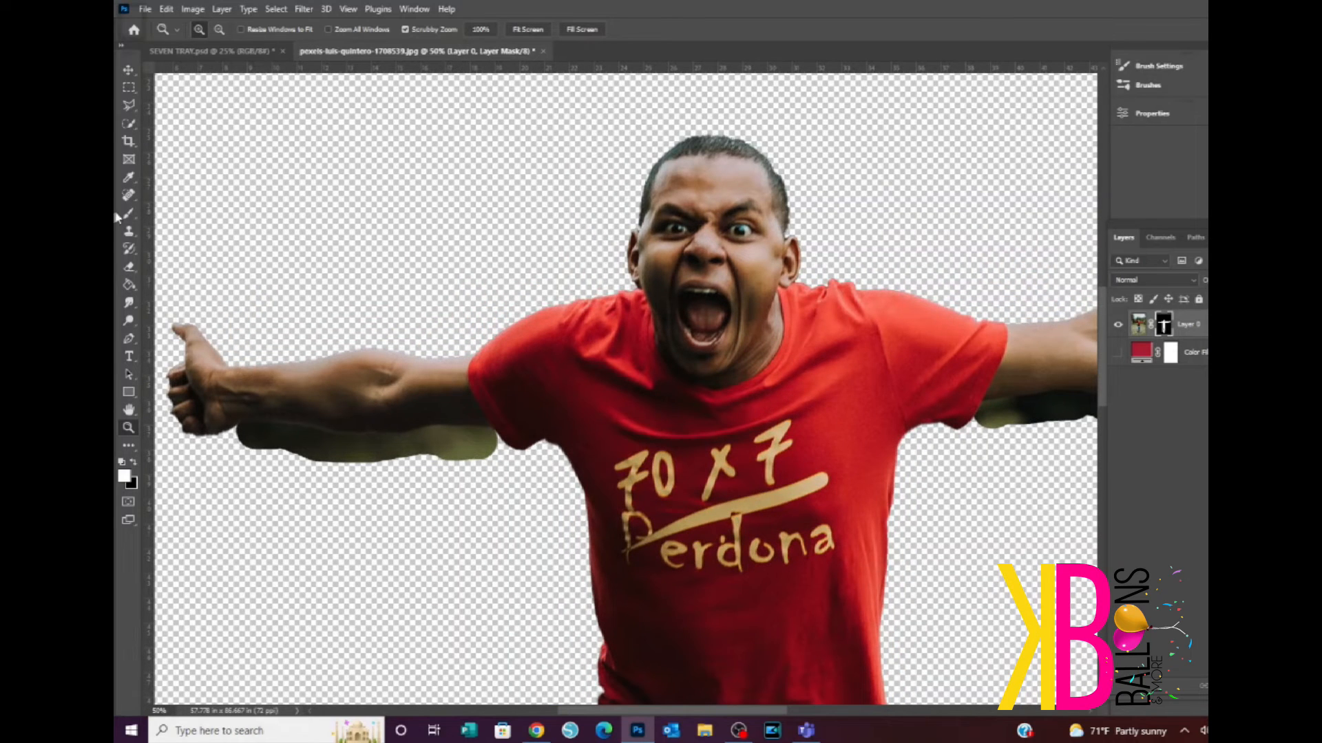
{"action": "left_click", "coordinate": [131, 107]}
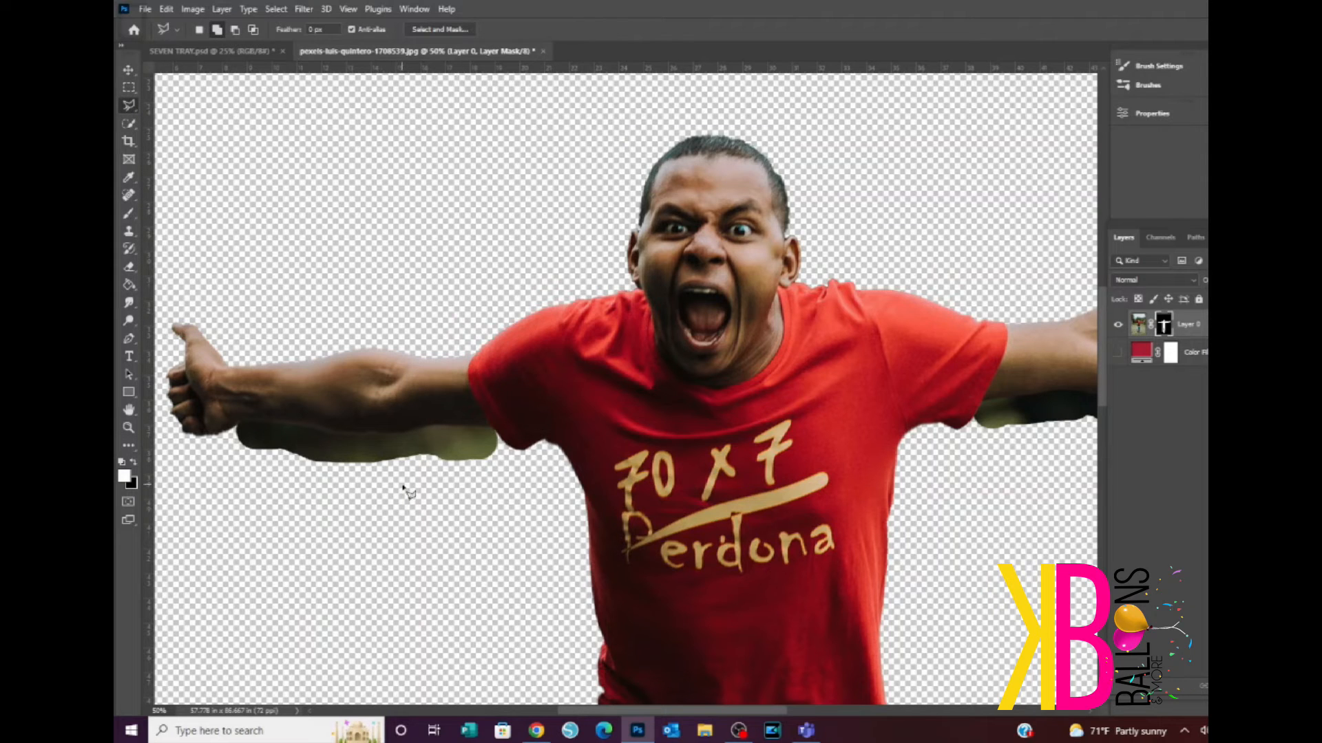
{"action": "left_click", "coordinate": [493, 429]}
{"action": "left_click", "coordinate": [443, 425]}
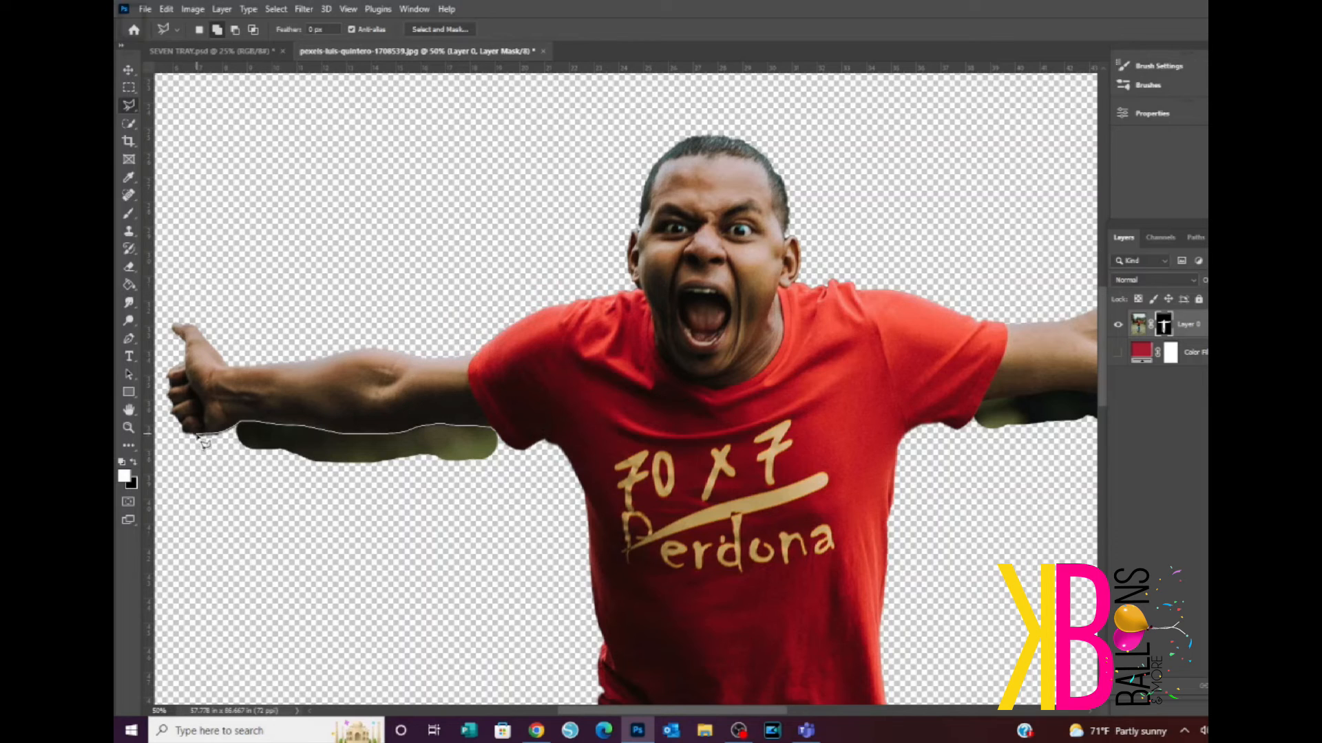
{"action": "left_click", "coordinate": [166, 481]}
{"action": "left_click", "coordinate": [215, 559]}
{"action": "left_click", "coordinate": [435, 607]}
{"action": "left_click", "coordinate": [516, 549]}
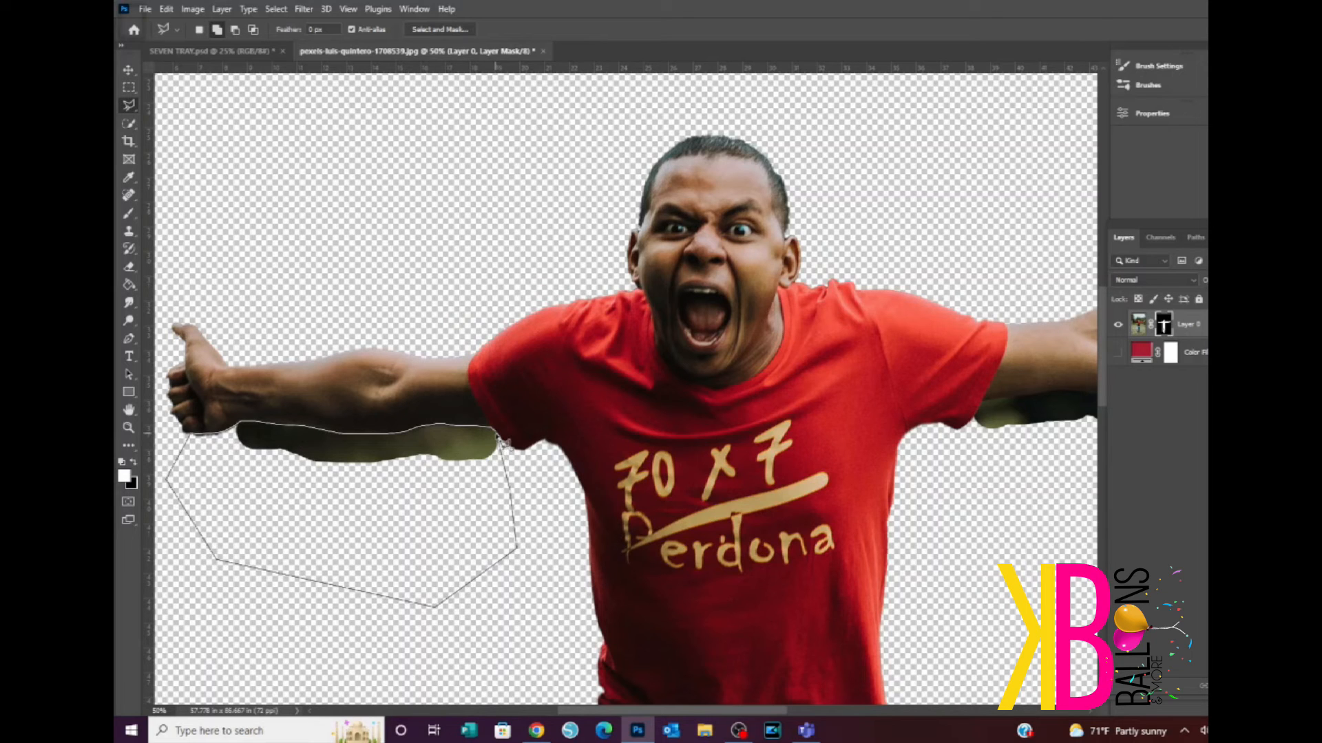
{"action": "left_click", "coordinate": [503, 441]}
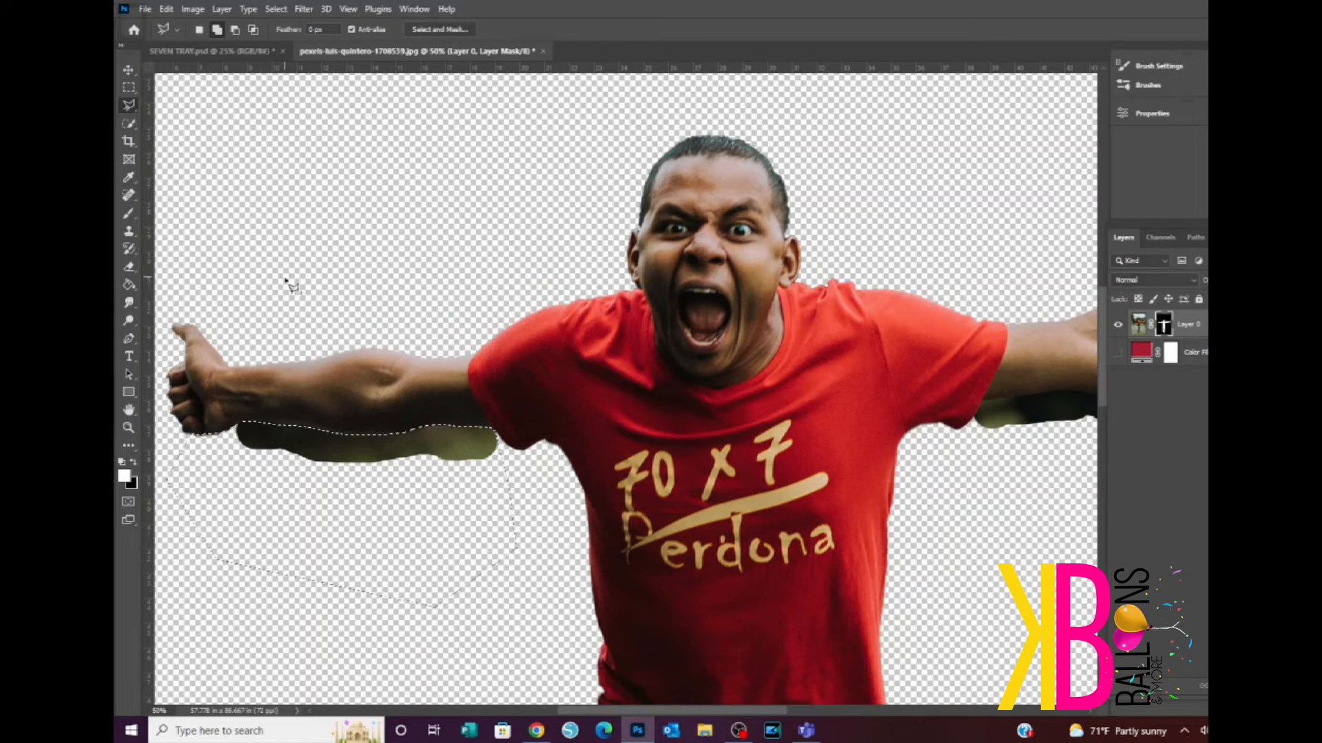
{"action": "key", "text": "Delete"}
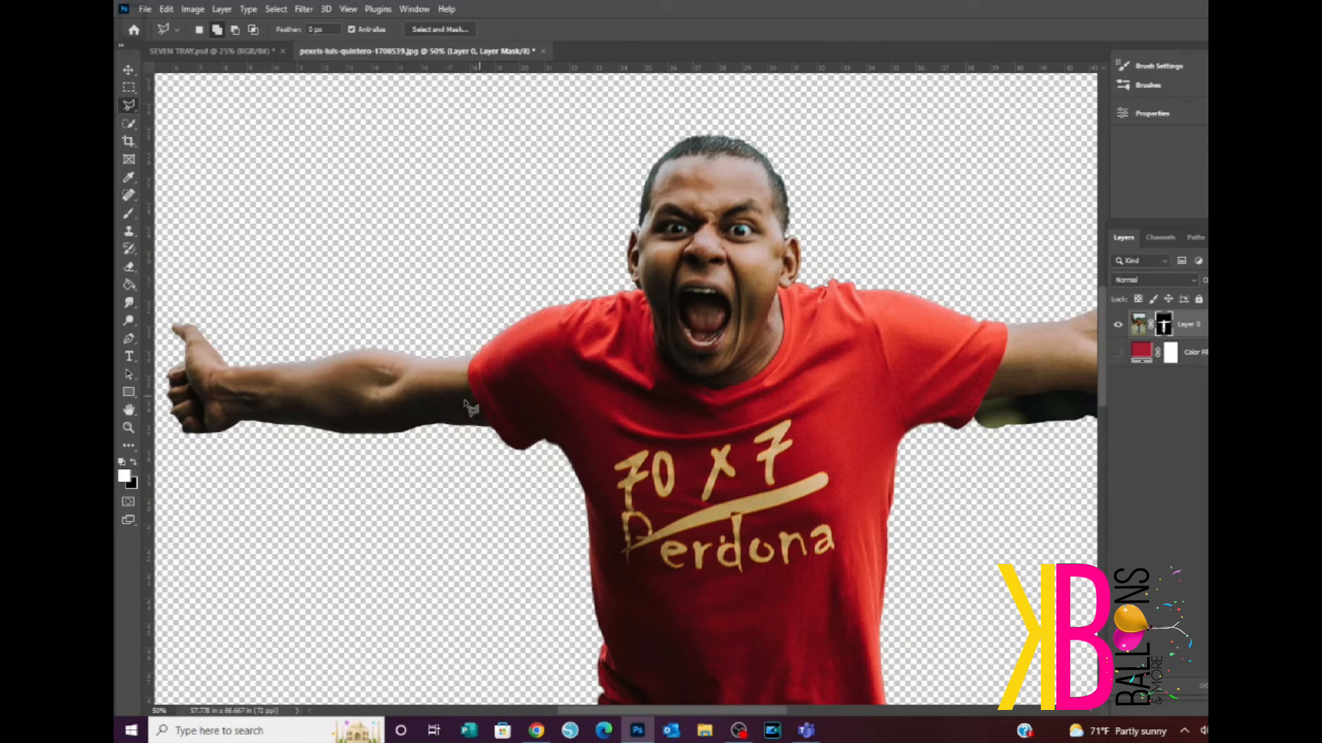
Step: Outline the restored background beneath the arm with the watch using the Polygonal Lasso, clear it from the mask, and deselect
{"action": "left_click_drag", "start_coordinate": [582, 712], "coordinate": [735, 723]}
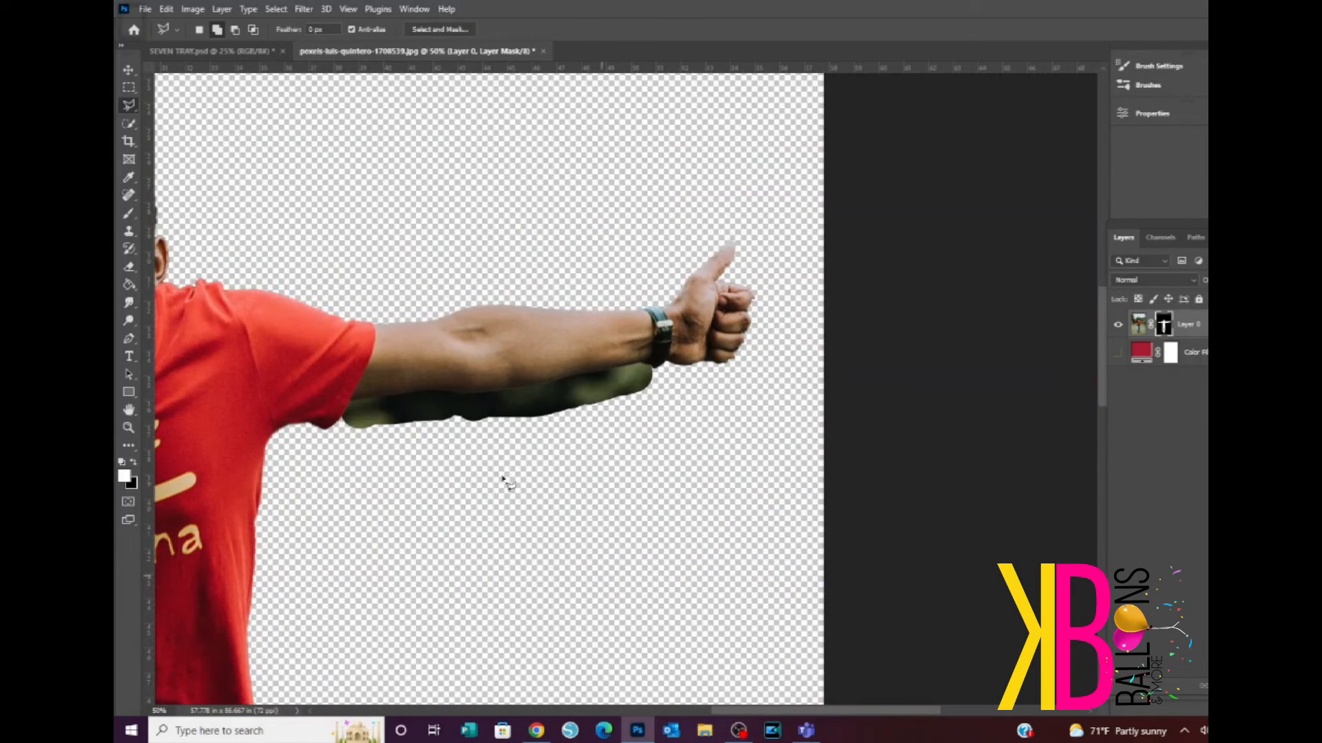
{"action": "left_click", "coordinate": [350, 401]}
{"action": "left_click", "coordinate": [441, 389]}
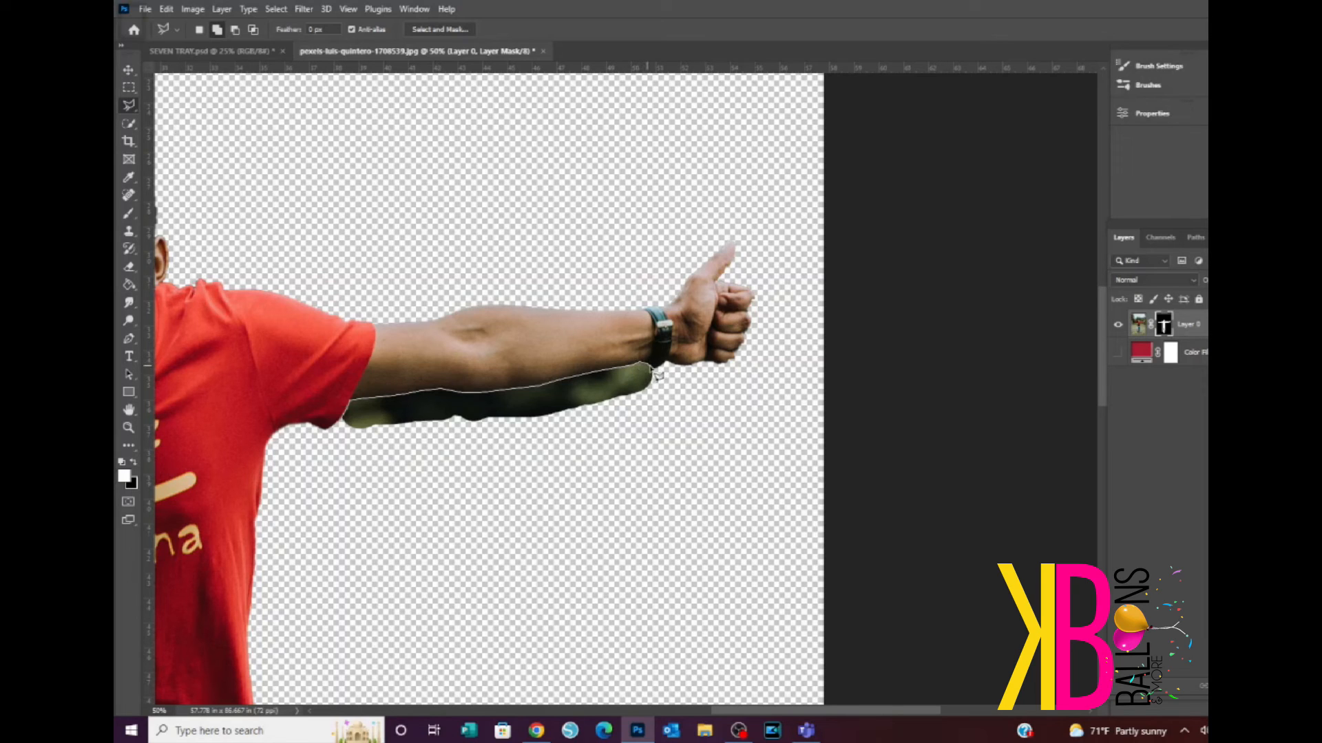
{"action": "left_click", "coordinate": [671, 406]}
{"action": "left_click", "coordinate": [348, 494]}
{"action": "left_click", "coordinate": [307, 481]}
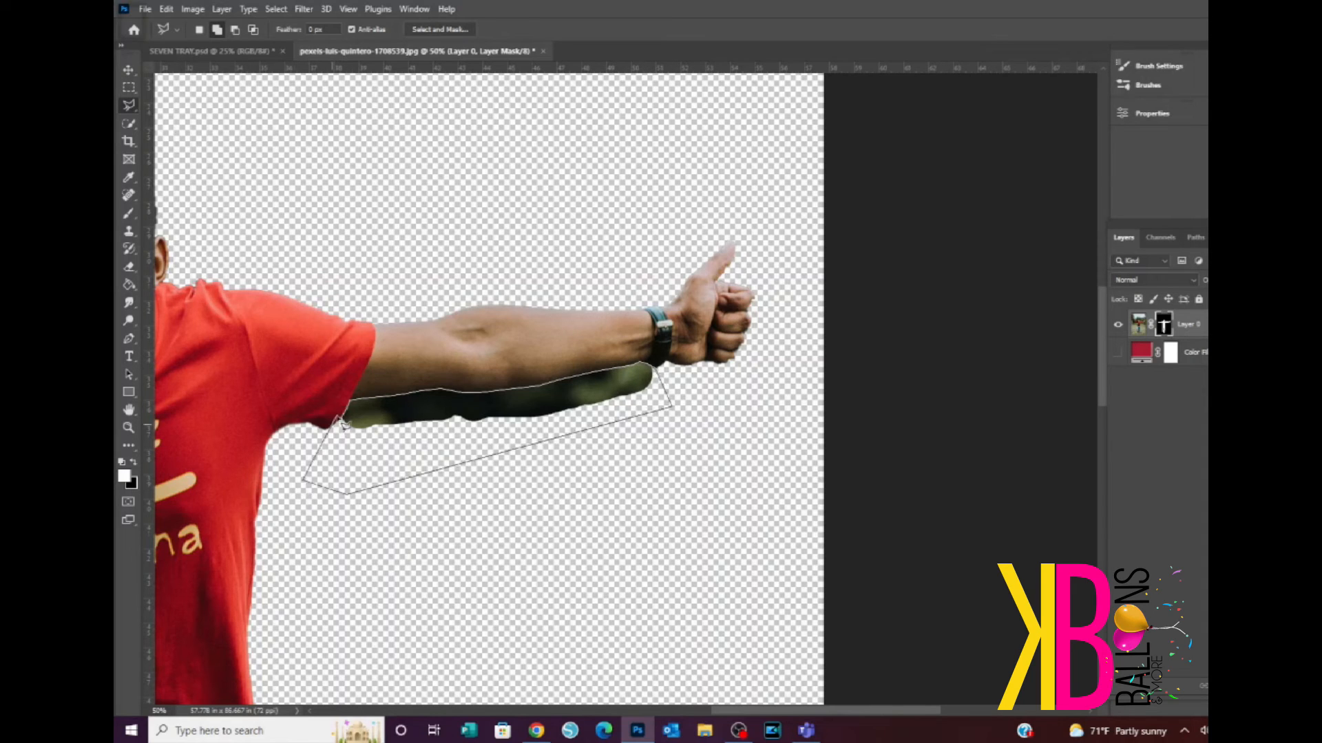
{"action": "left_click", "coordinate": [343, 416]}
{"action": "key", "text": "Delete"}
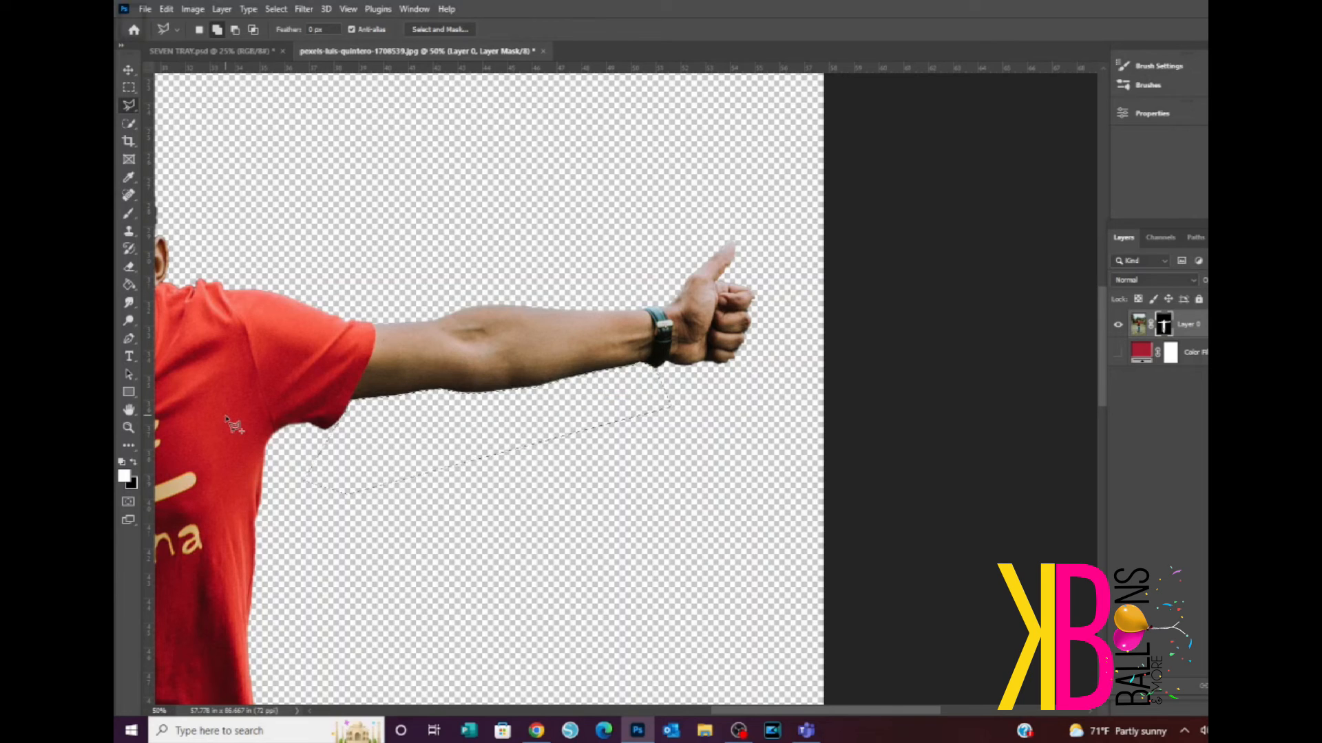
{"action": "key", "text": "ctrl+d"}
Step: Smudge Layer 0's mask along the underside of the arm without the watch and along the side of the man's hair
{"action": "left_click", "coordinate": [130, 305]}
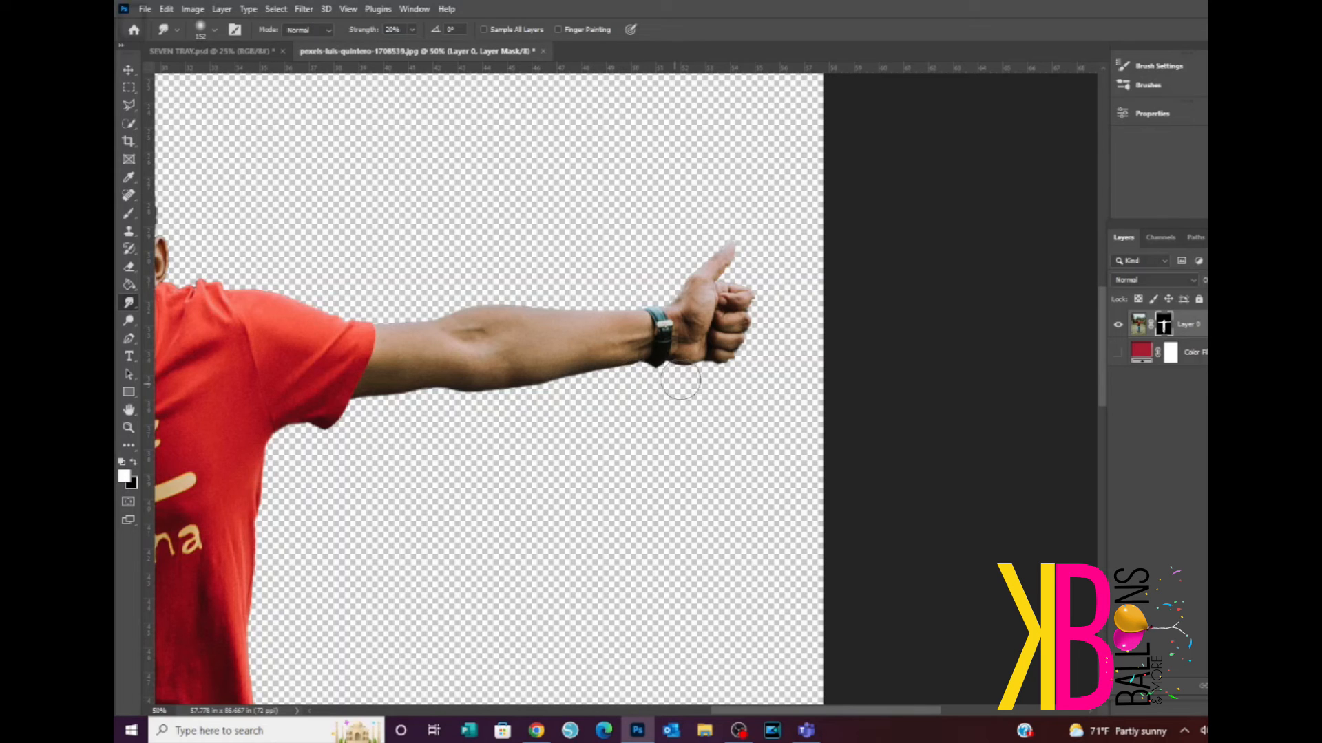
{"action": "left_click_drag", "start_coordinate": [733, 709], "coordinate": [507, 700]}
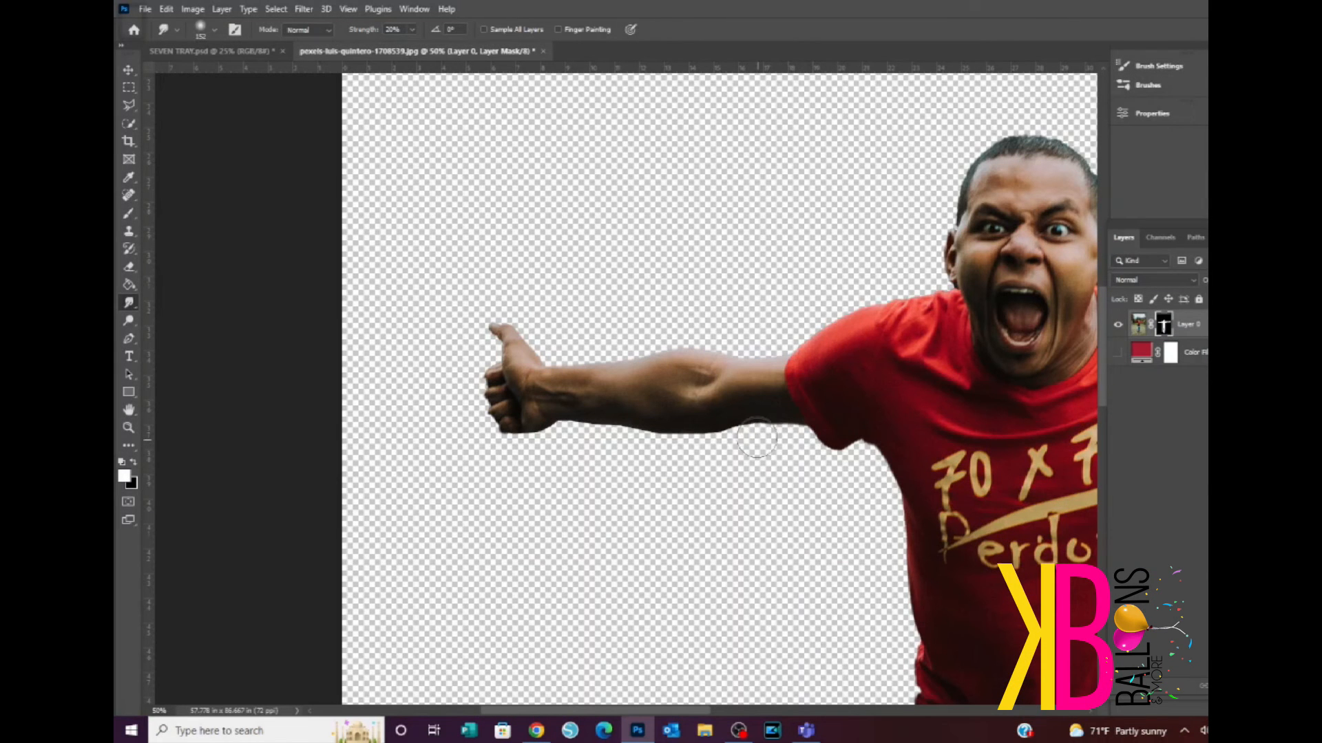
{"action": "left_click_drag", "start_coordinate": [719, 443], "coordinate": [506, 440]}
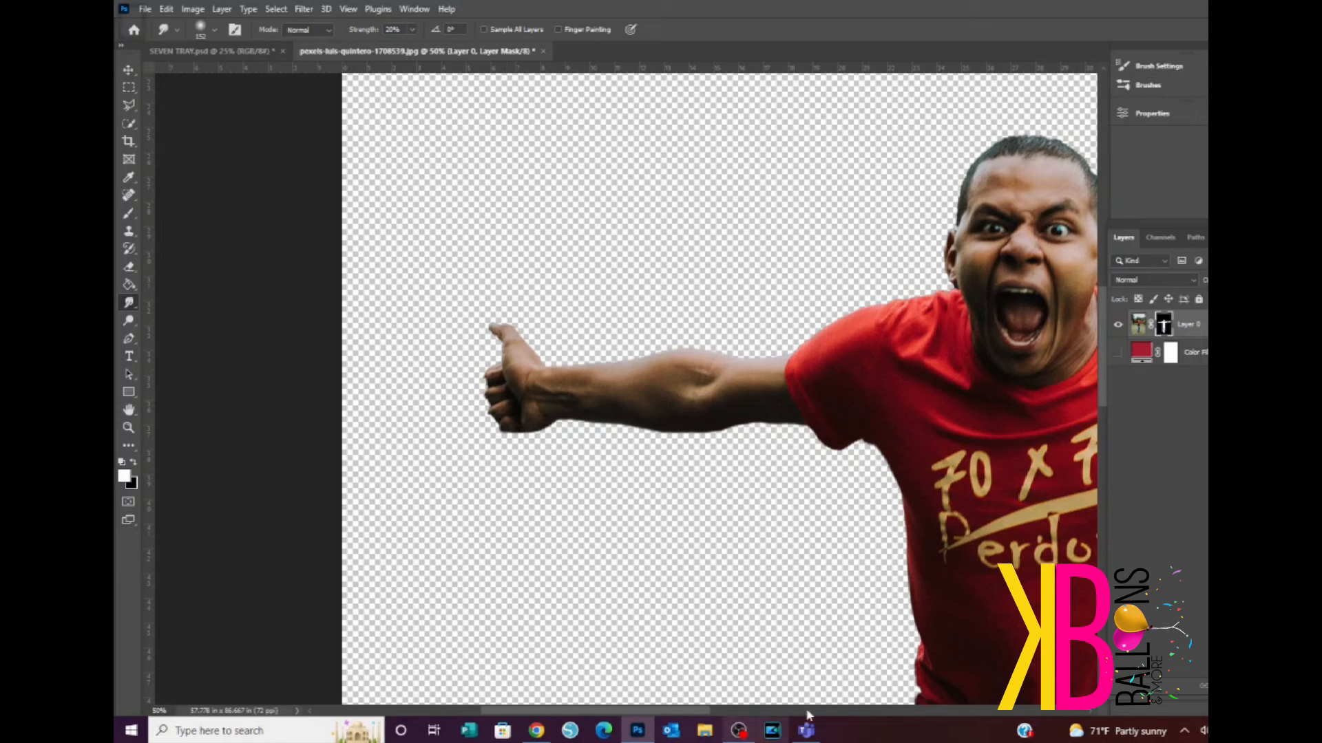
{"action": "mouse_move", "coordinate": [660, 710]}
{"action": "left_mouse_down"}
{"action": "mouse_move", "coordinate": [734, 727]}
{"action": "mouse_move", "coordinate": [766, 709]}
{"action": "left_mouse_up"}
{"action": "left_click_drag", "start_coordinate": [556, 146], "coordinate": [566, 187]}
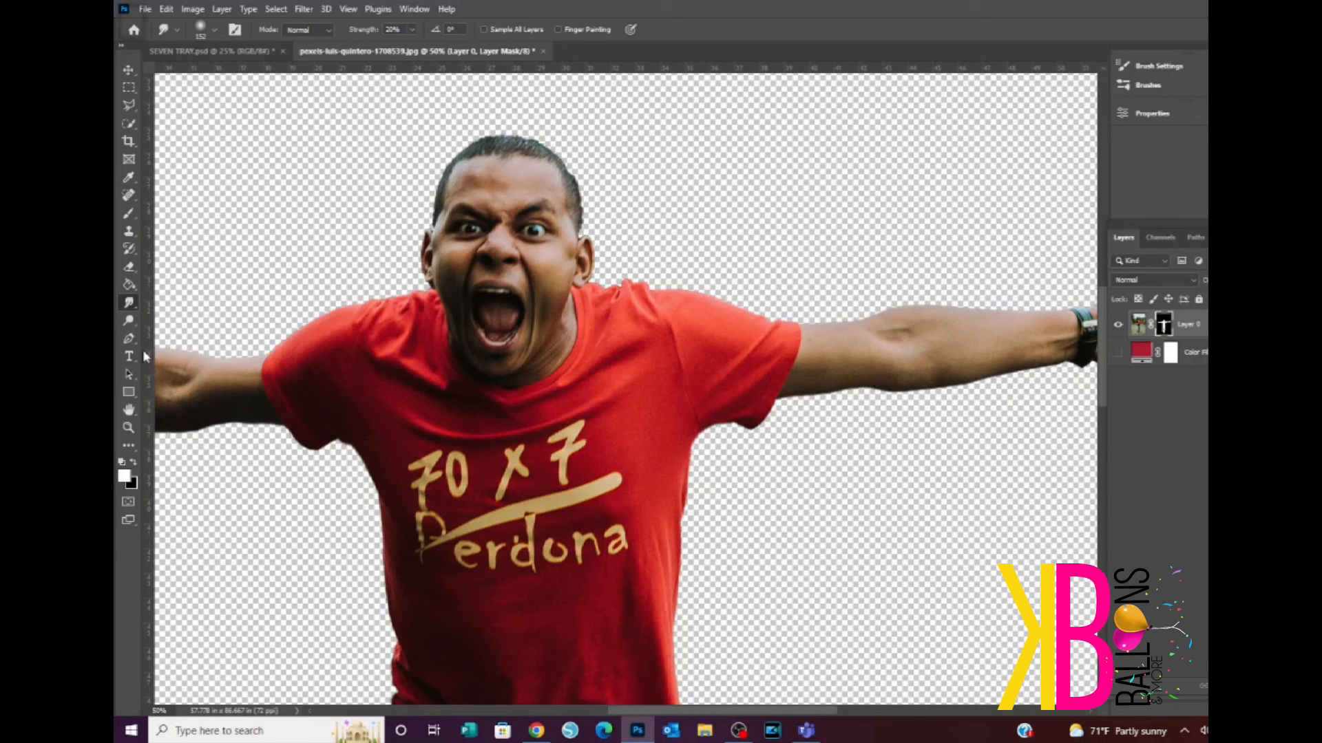
Step: Reveal a spot of background beside the man's hair with a white brush dab, cut it away with a Polygonal Lasso selection, and choose the Smudge tool
{"action": "left_click", "coordinate": [129, 214]}
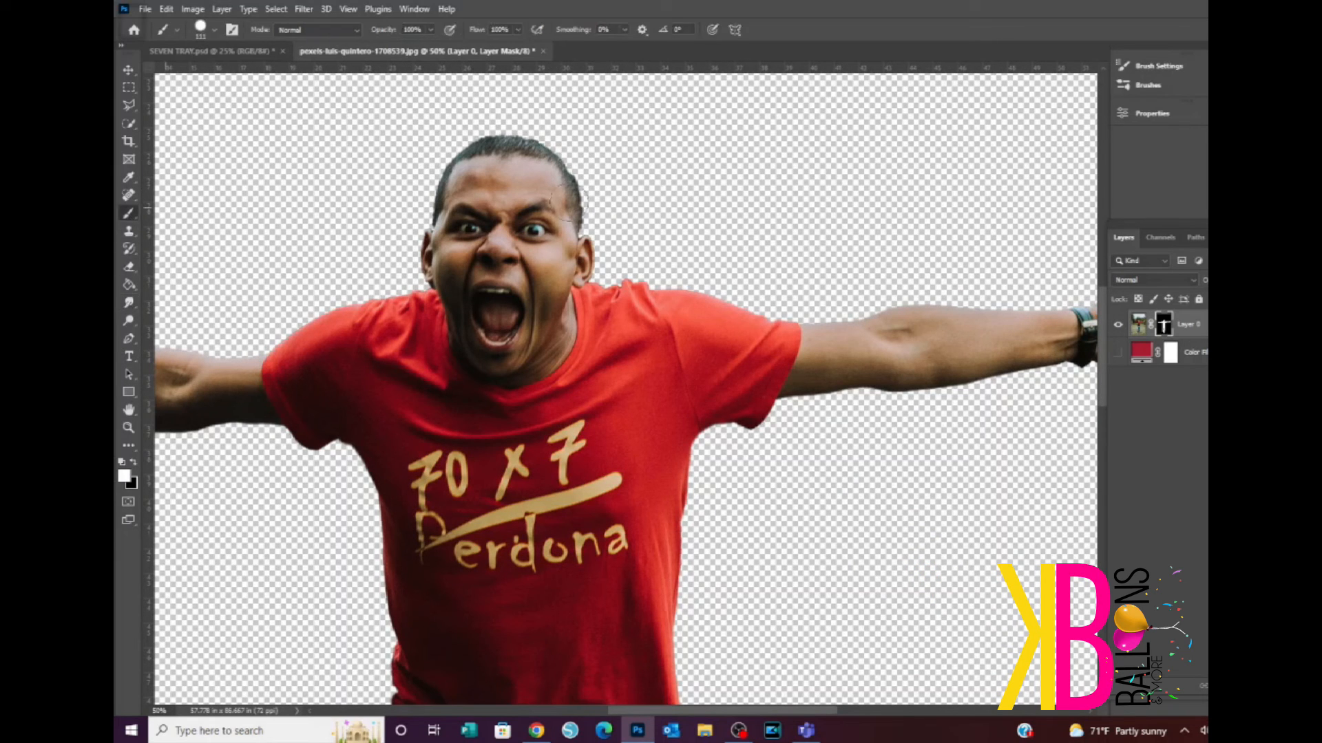
{"action": "left_click", "coordinate": [580, 166]}
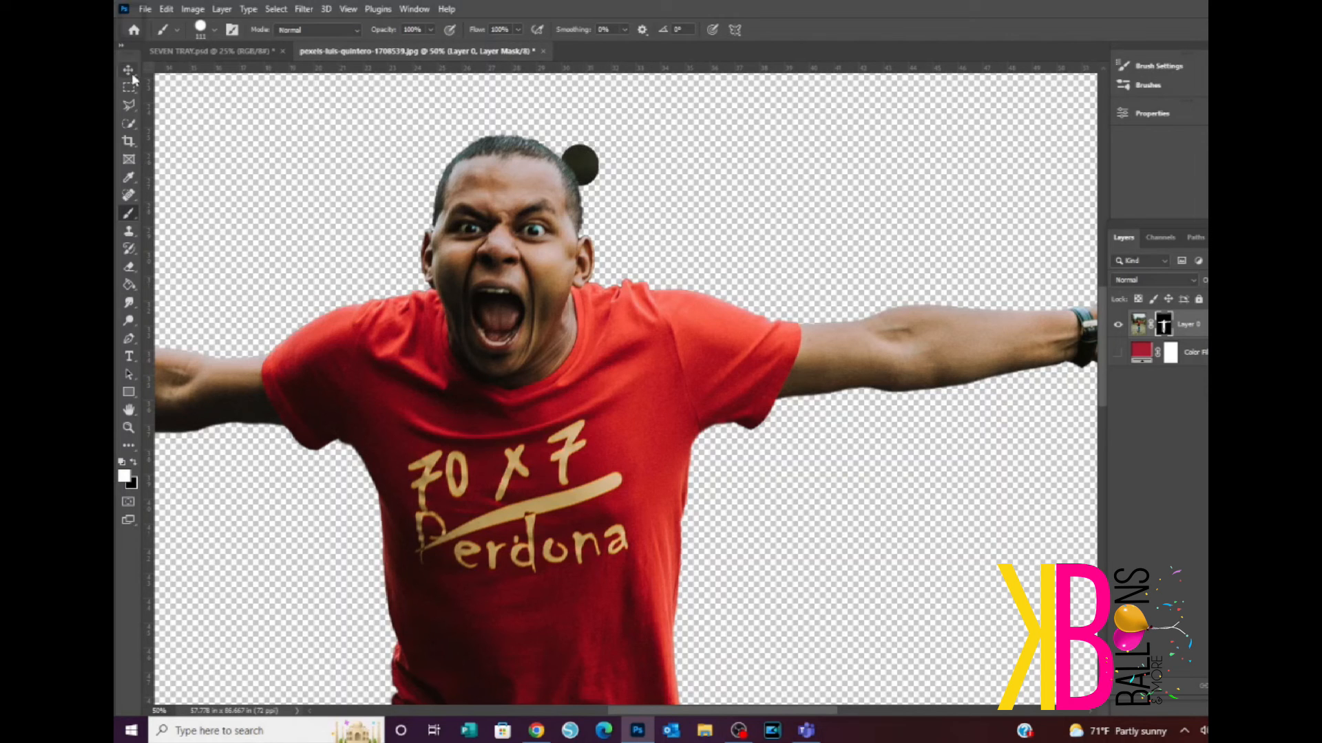
{"action": "left_click", "coordinate": [129, 105]}
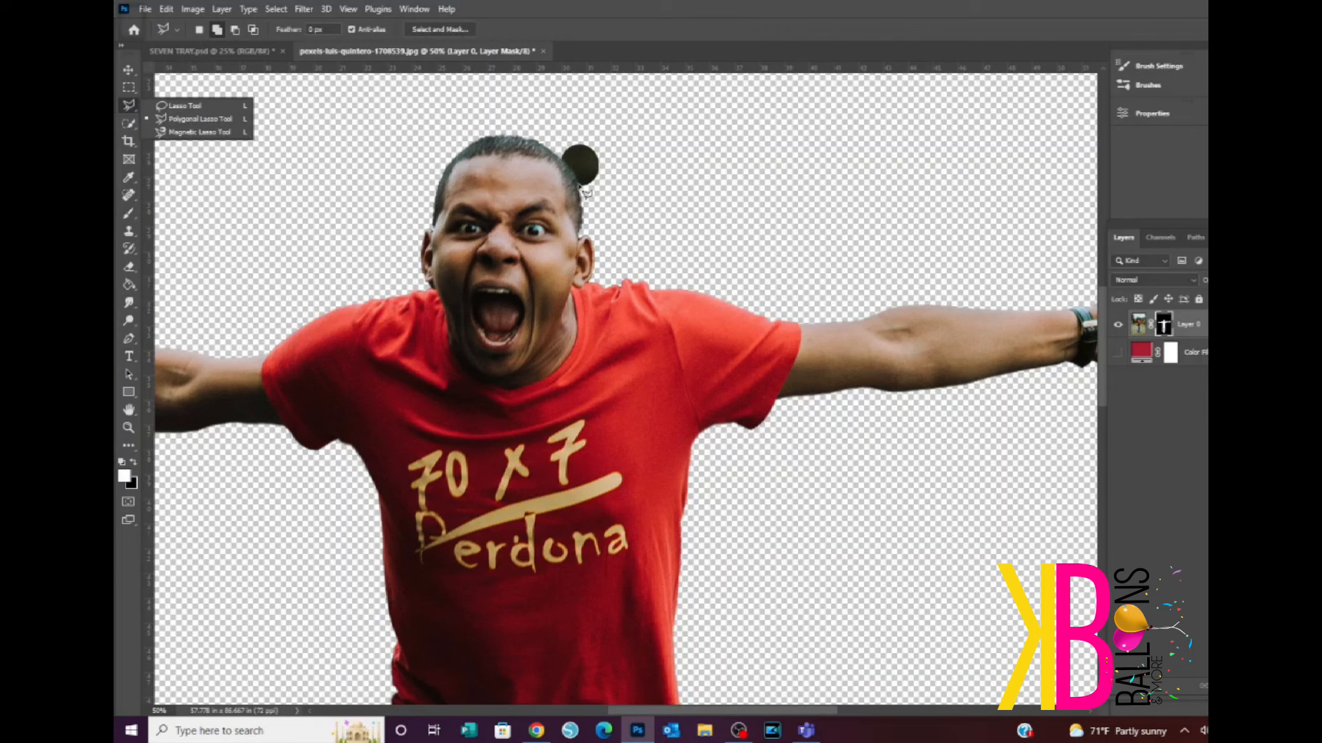
{"action": "left_click", "coordinate": [579, 188]}
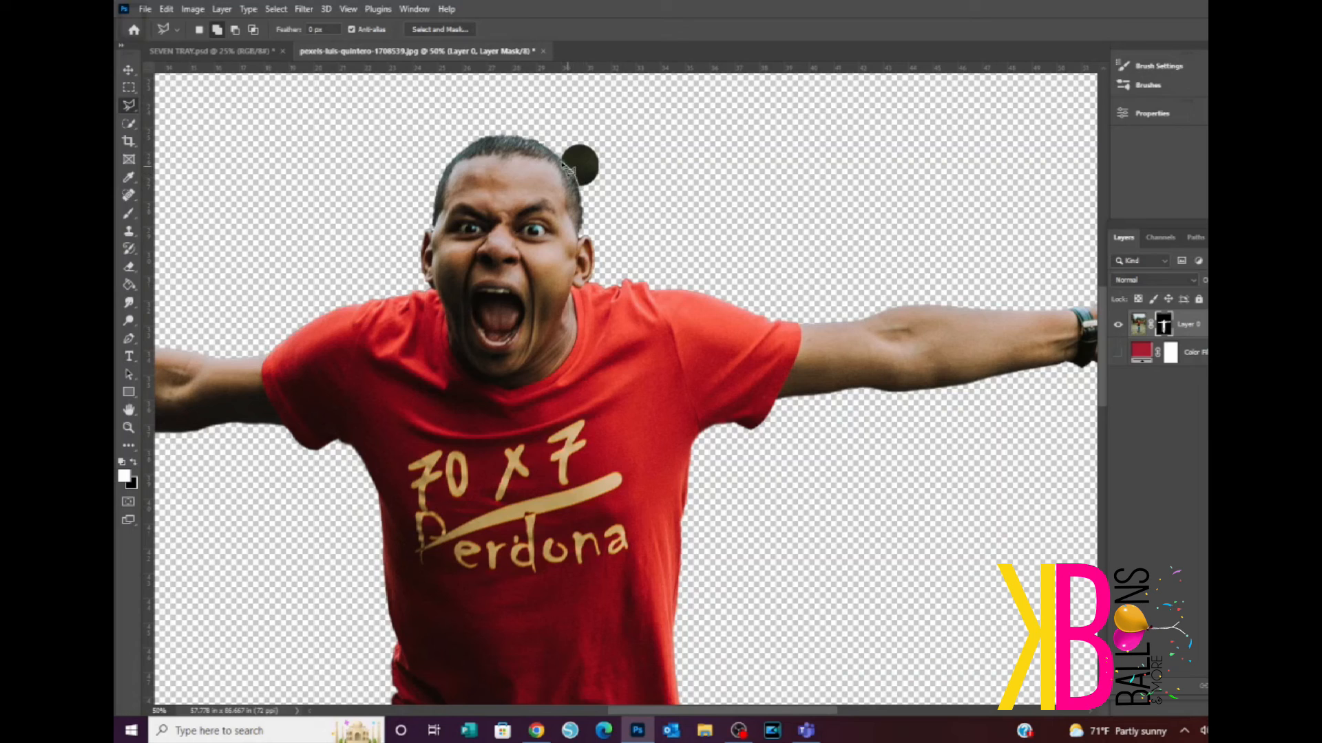
{"action": "left_click", "coordinate": [567, 166]}
{"action": "left_click", "coordinate": [555, 137]}
{"action": "left_click", "coordinate": [590, 131]}
{"action": "left_click", "coordinate": [644, 146]}
{"action": "left_click", "coordinate": [646, 197]}
{"action": "left_click", "coordinate": [580, 186]}
{"action": "key", "text": "Delete"}
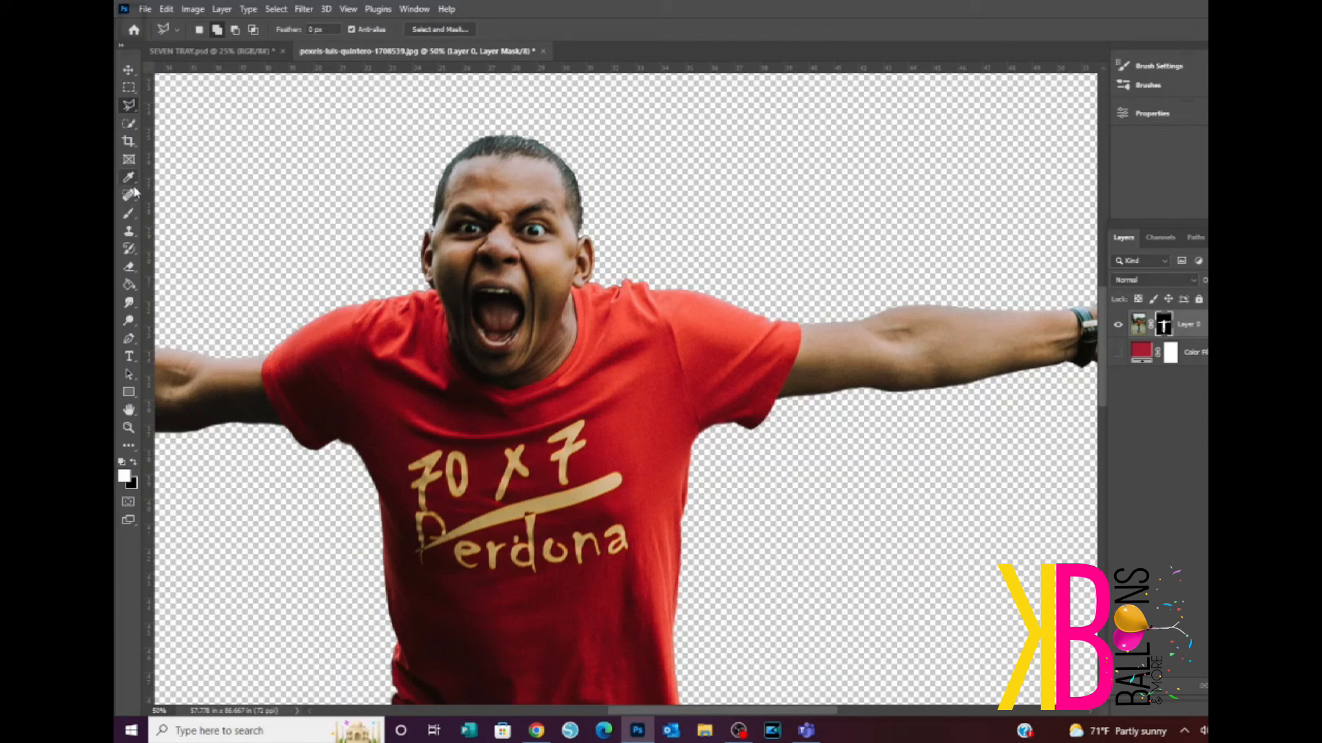
{"action": "left_click", "coordinate": [128, 303]}
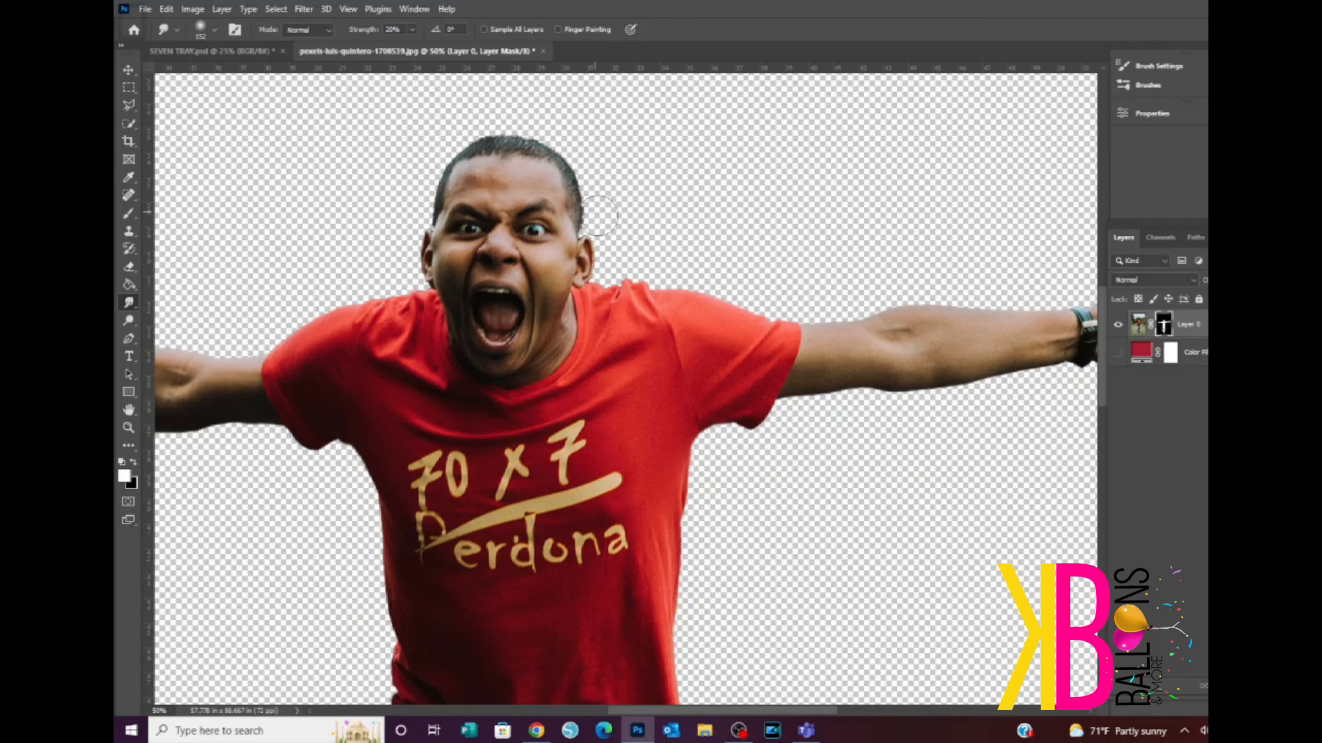
Step: Float the Layers panel beside the canvas and show the red fill layer beneath the whole cut-out man again
{"action": "left_click", "coordinate": [128, 71]}
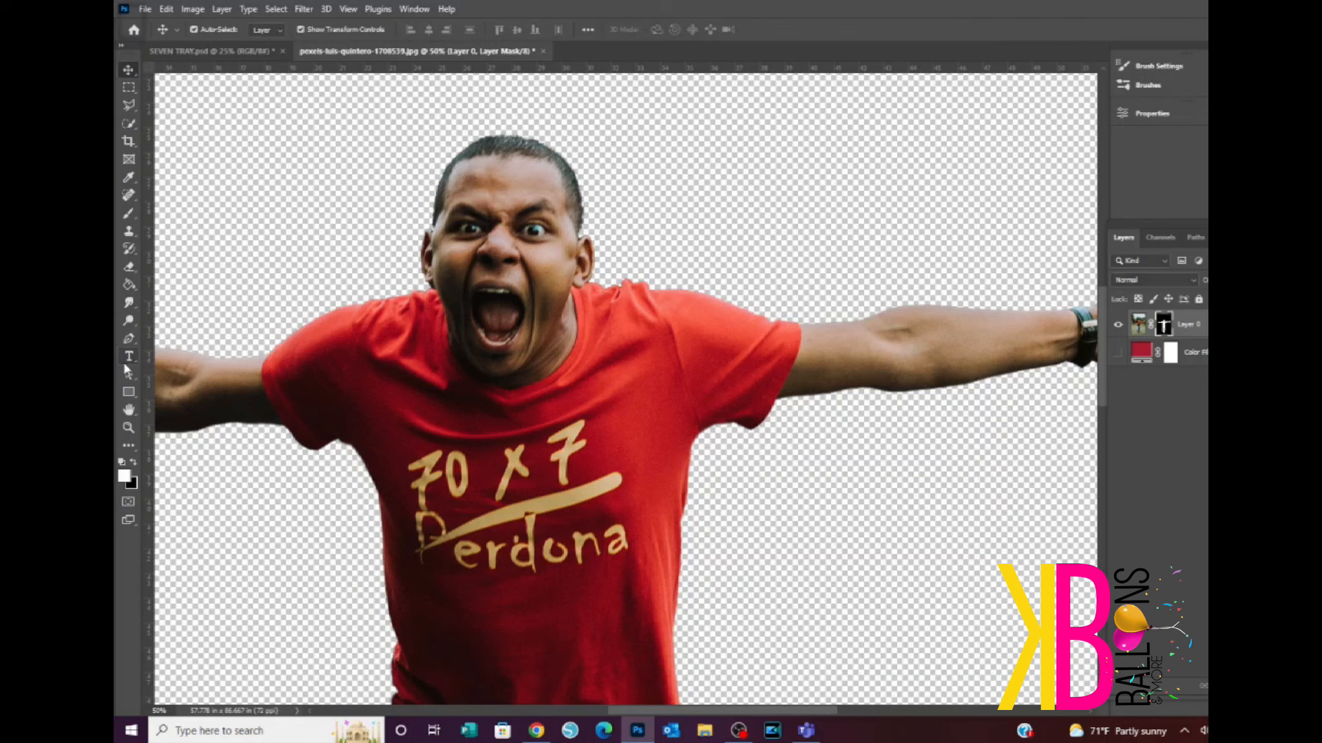
{"action": "left_click", "coordinate": [129, 428]}
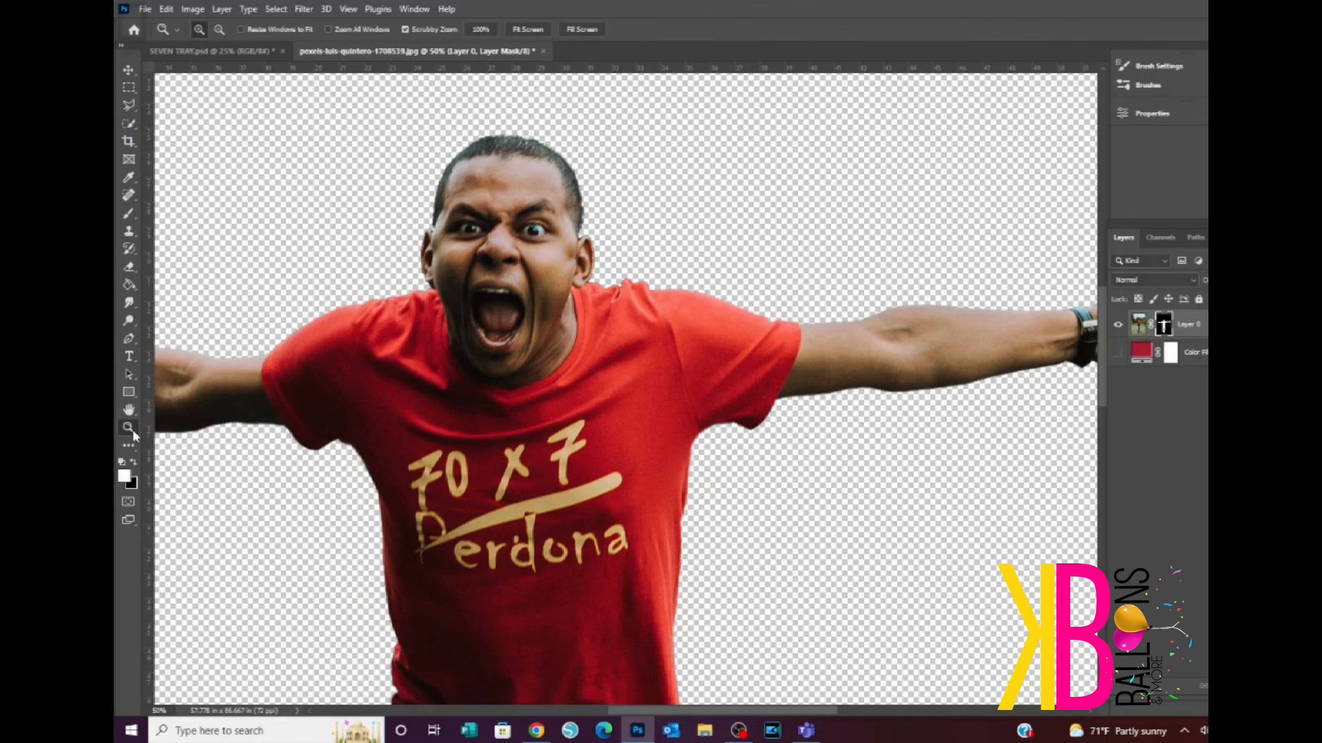
{"action": "left_click", "coordinate": [219, 30]}
{"action": "left_click", "coordinate": [418, 225]}
{"action": "left_click", "coordinate": [419, 225]}
{"action": "left_click", "coordinate": [418, 225]}
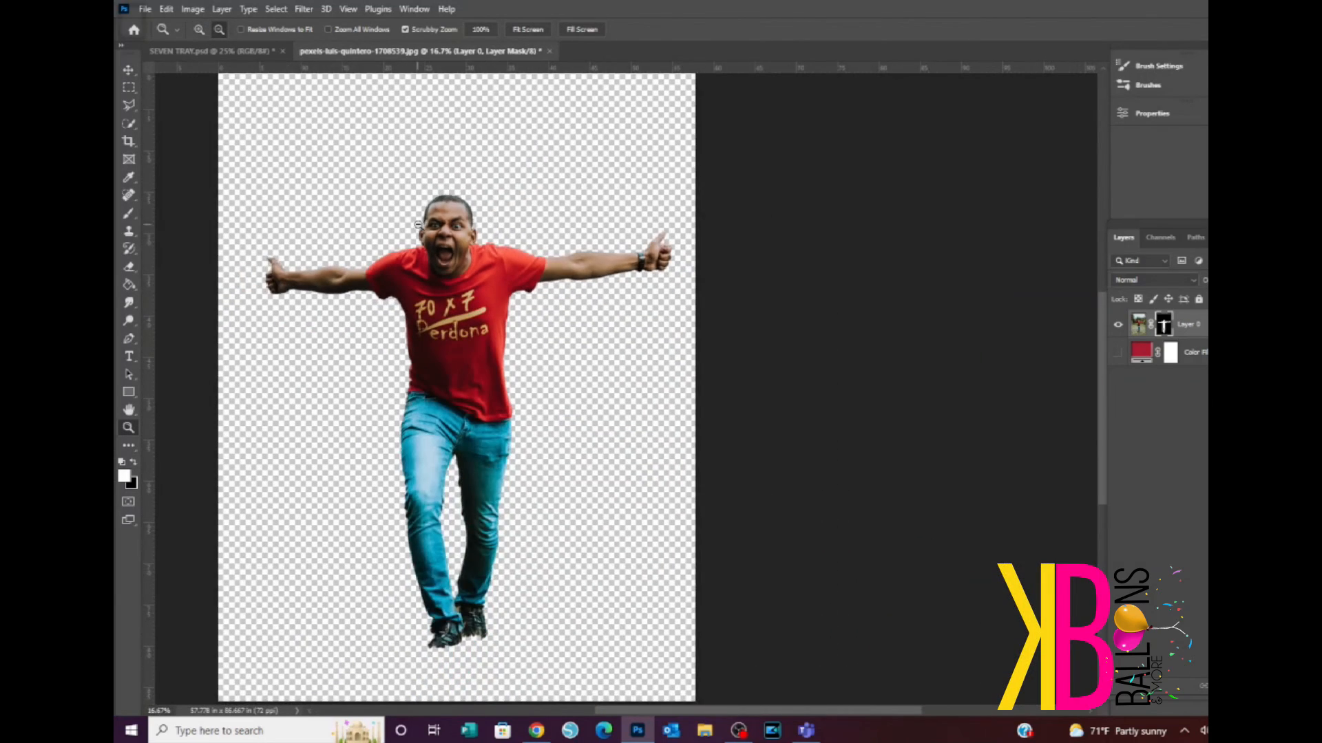
{"action": "left_click_drag", "start_coordinate": [1123, 238], "coordinate": [861, 232]}
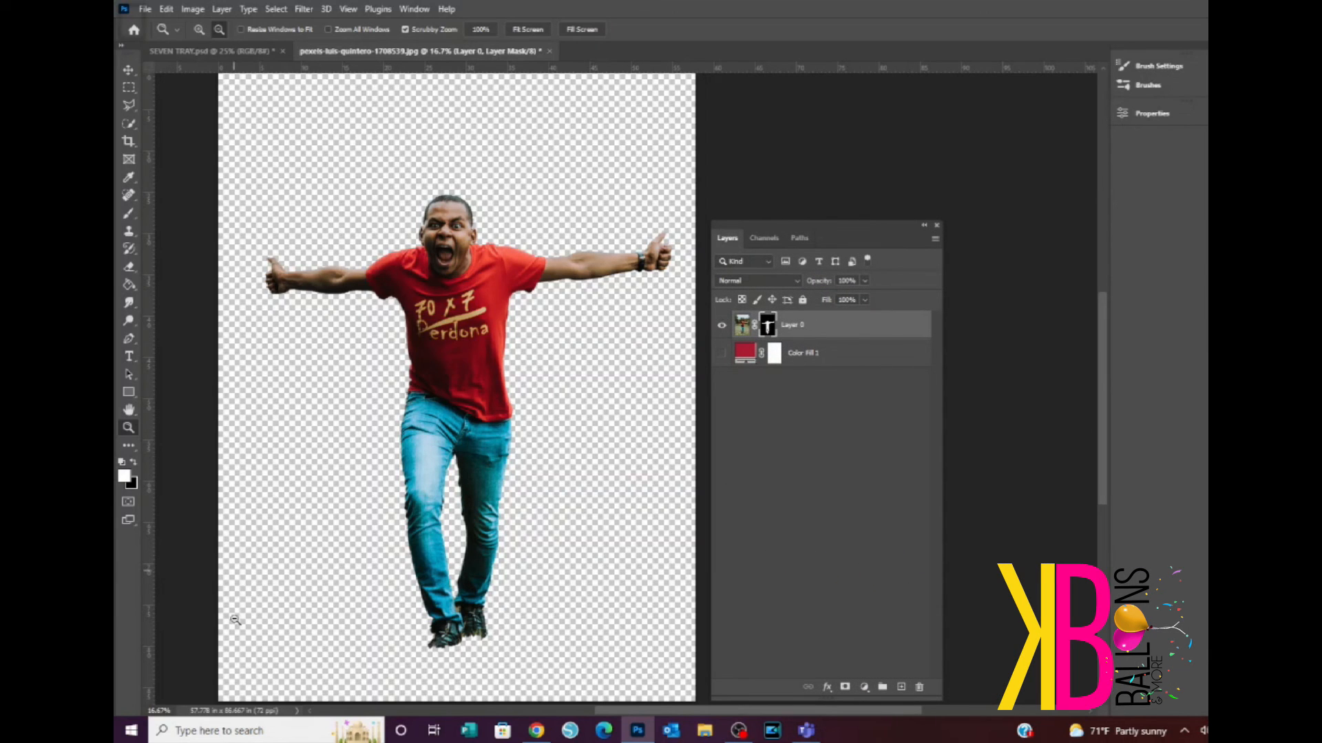
{"action": "left_click", "coordinate": [128, 71]}
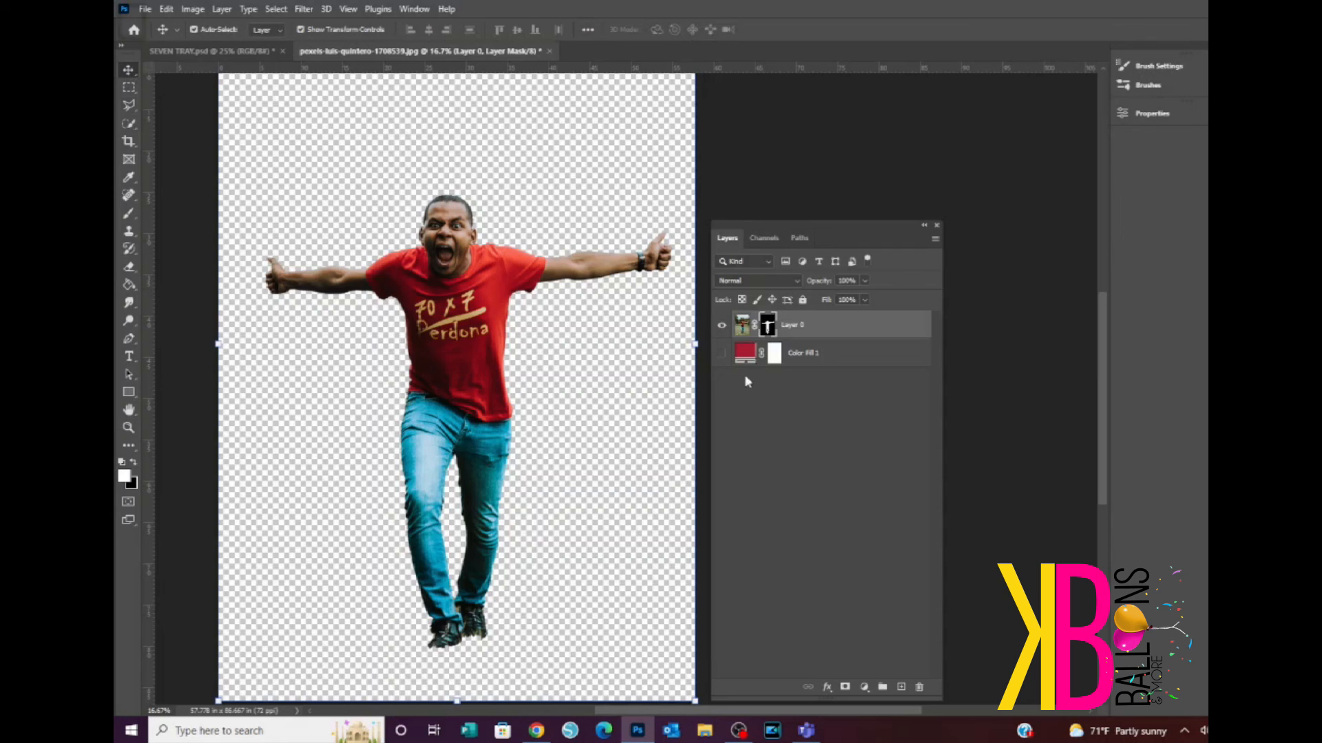
{"action": "left_click", "coordinate": [723, 354]}
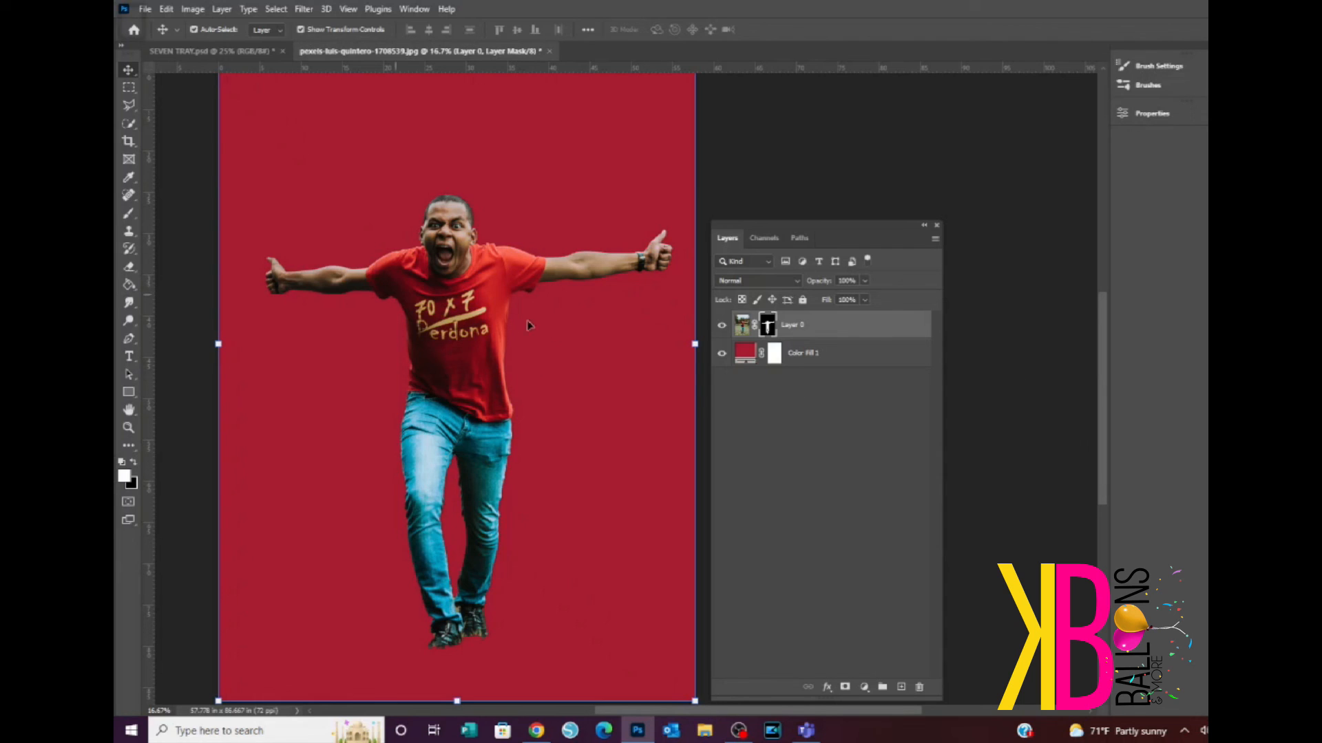
Step: Open the colour of the fill layer behind the man for editing and try pale and bright yellow shades
{"action": "double_click", "coordinate": [745, 356]}
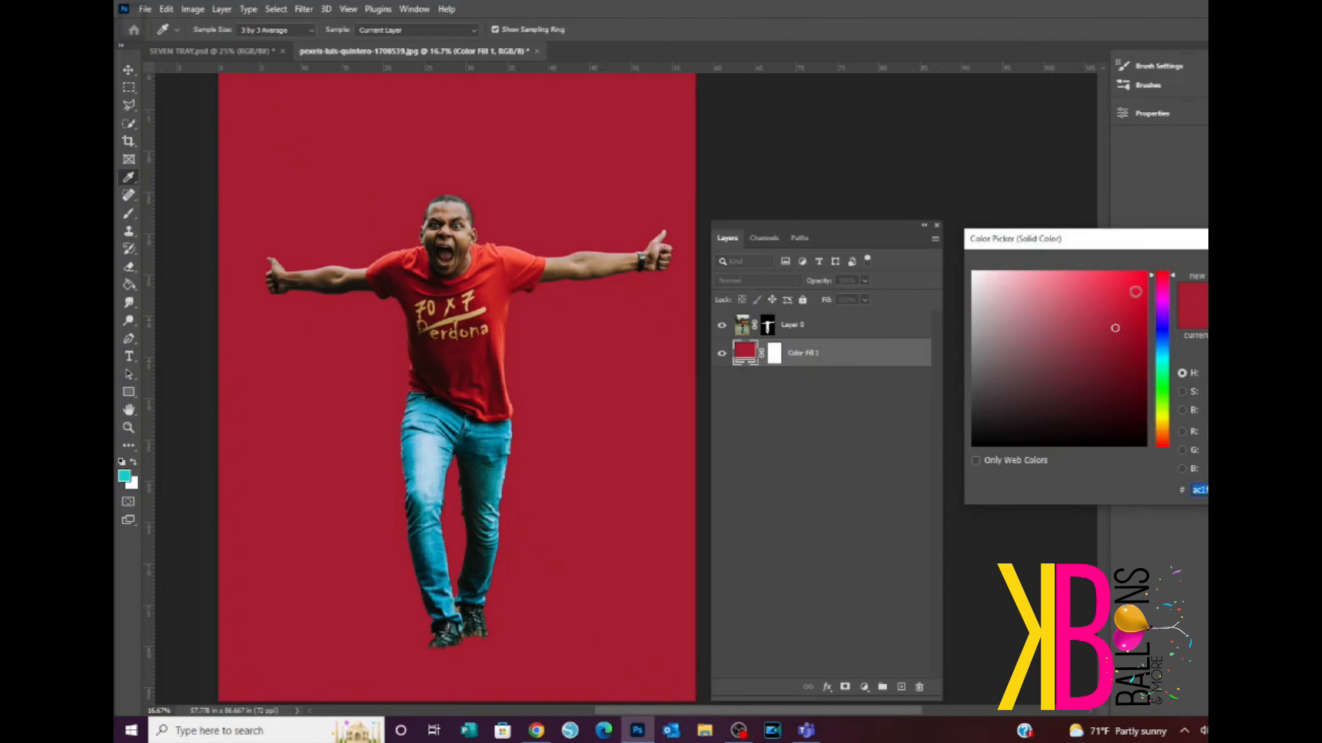
{"action": "left_click", "coordinate": [1159, 417]}
{"action": "left_click", "coordinate": [1073, 319]}
{"action": "left_click", "coordinate": [1058, 300]}
{"action": "left_click", "coordinate": [1000, 320]}
{"action": "left_click", "coordinate": [1018, 377]}
{"action": "left_click", "coordinate": [1106, 273]}
{"action": "left_click", "coordinate": [1035, 296]}
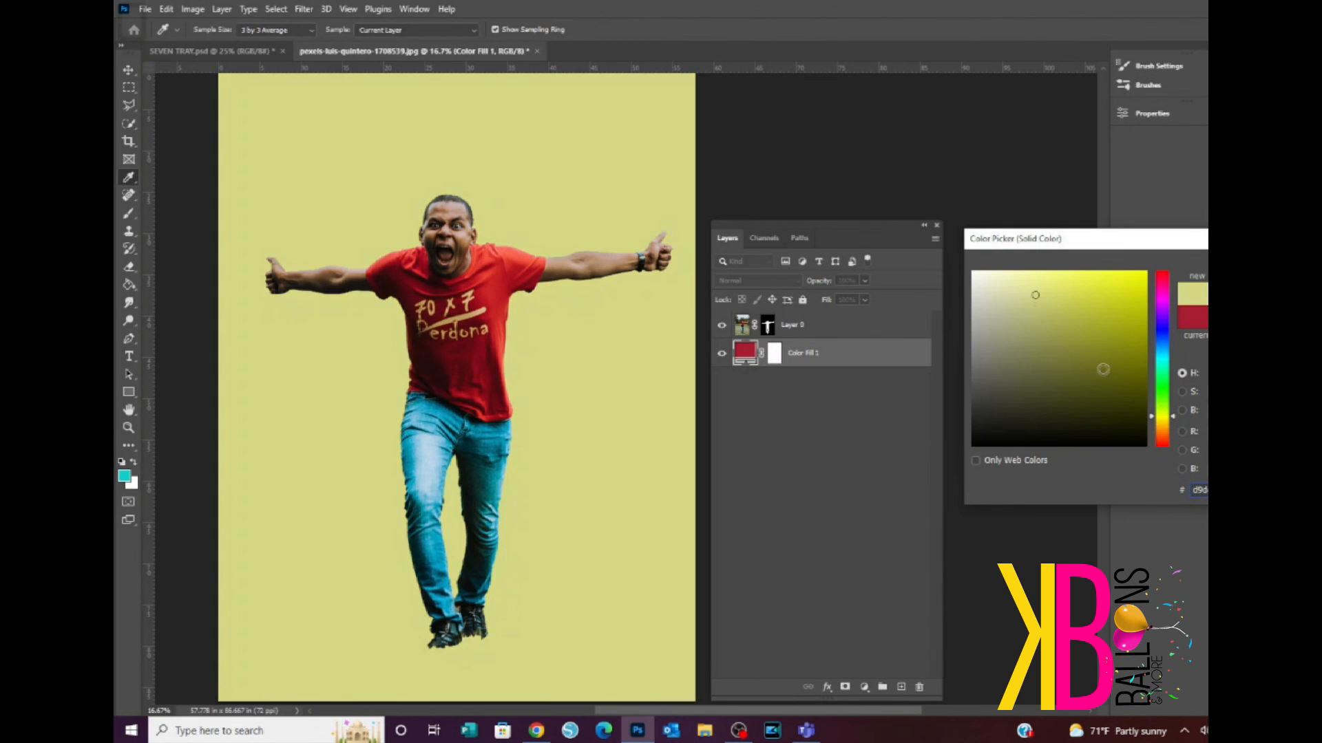
{"action": "left_click", "coordinate": [1101, 366]}
{"action": "left_click", "coordinate": [1130, 307]}
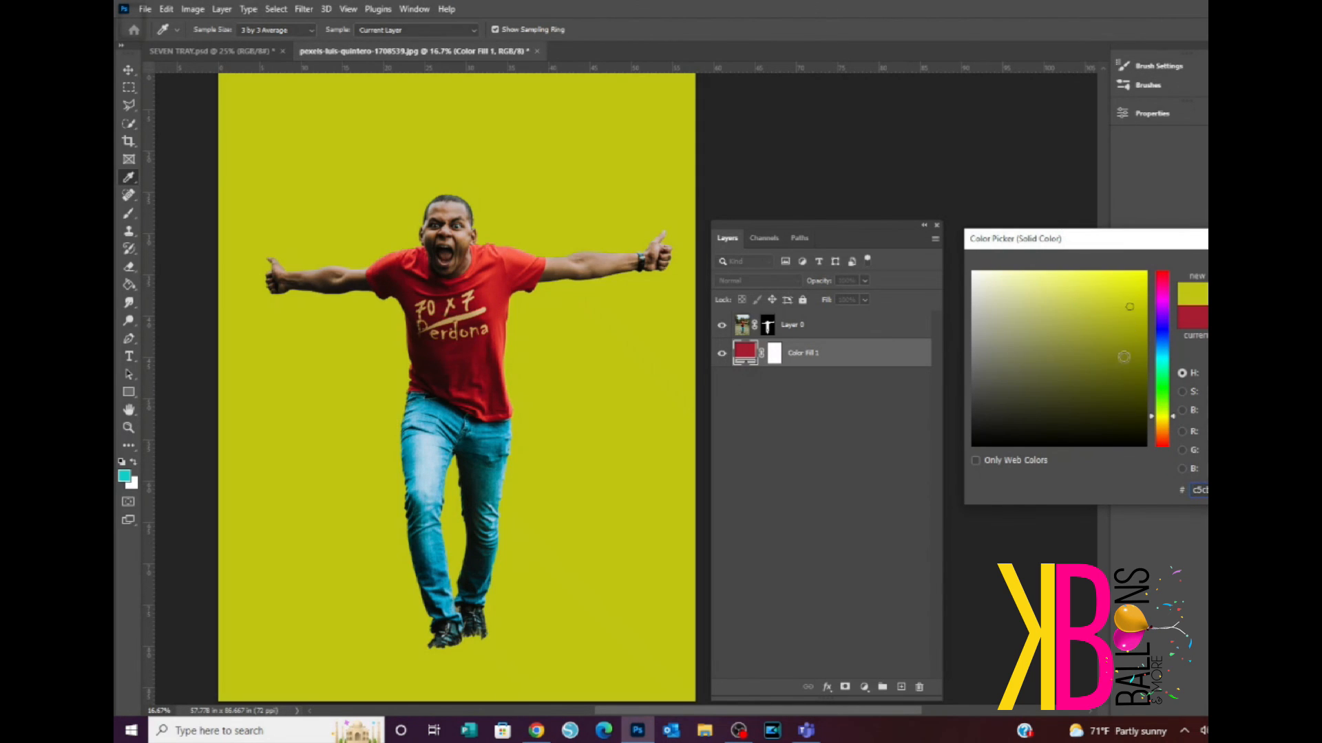
Step: Try muted and darker variants of the yellow background fill, including dark olive and a near-black grey-olive
{"action": "left_click", "coordinate": [1094, 398]}
{"action": "left_click", "coordinate": [1032, 368]}
{"action": "left_click", "coordinate": [1037, 322]}
{"action": "left_click", "coordinate": [1078, 310]}
{"action": "left_click", "coordinate": [1075, 385]}
{"action": "left_click", "coordinate": [1051, 415]}
{"action": "left_click", "coordinate": [1098, 412]}
{"action": "left_click", "coordinate": [1099, 314]}
{"action": "left_click", "coordinate": [1115, 387]}
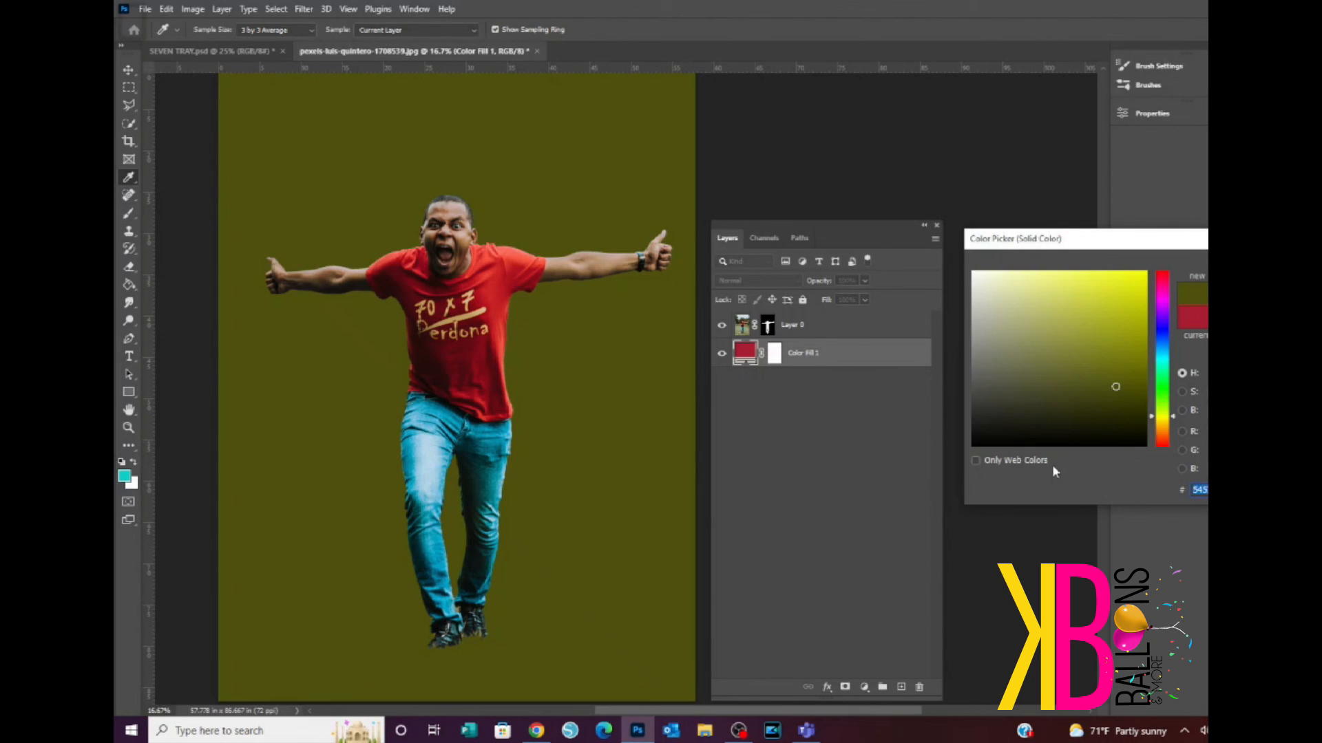
{"action": "left_click", "coordinate": [1012, 413]}
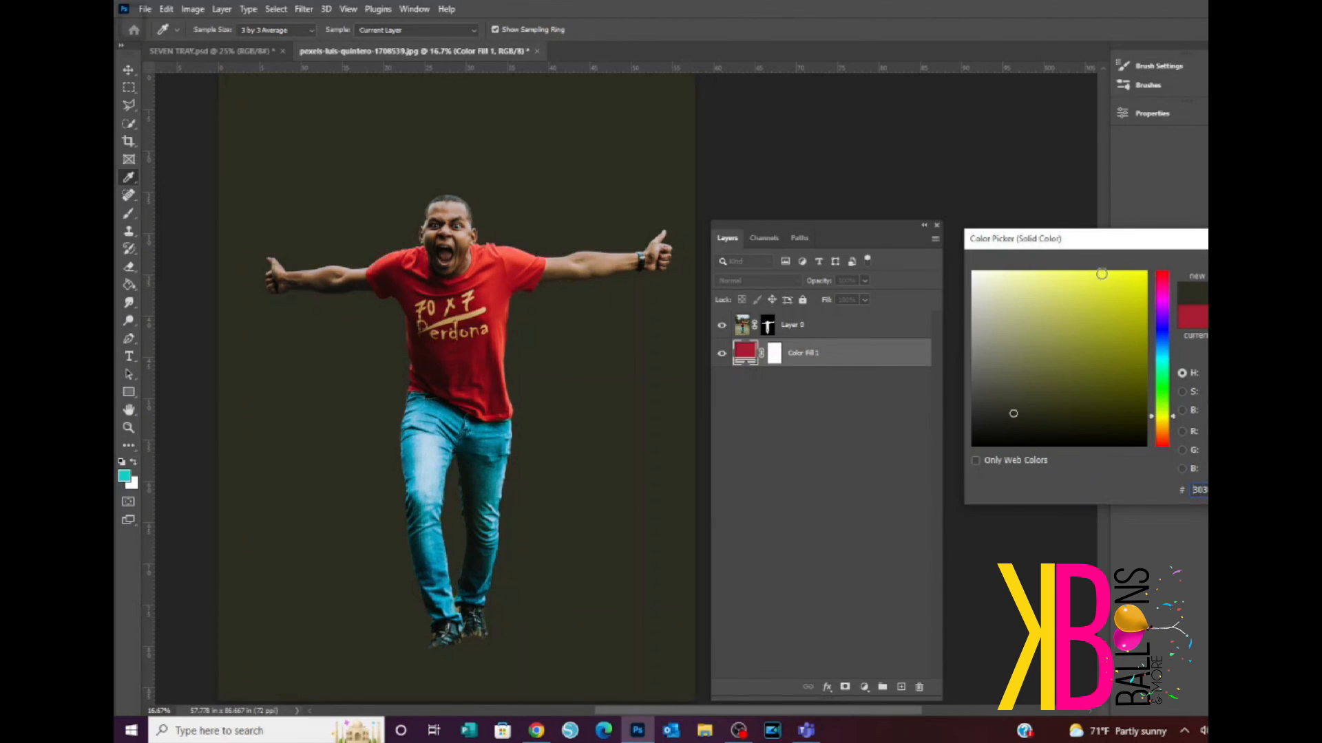
Step: Try bright yellow and green for the background fill, settle on a vivid blue, and deselect all layers
{"action": "left_click", "coordinate": [1102, 275]}
{"action": "left_click", "coordinate": [1161, 298]}
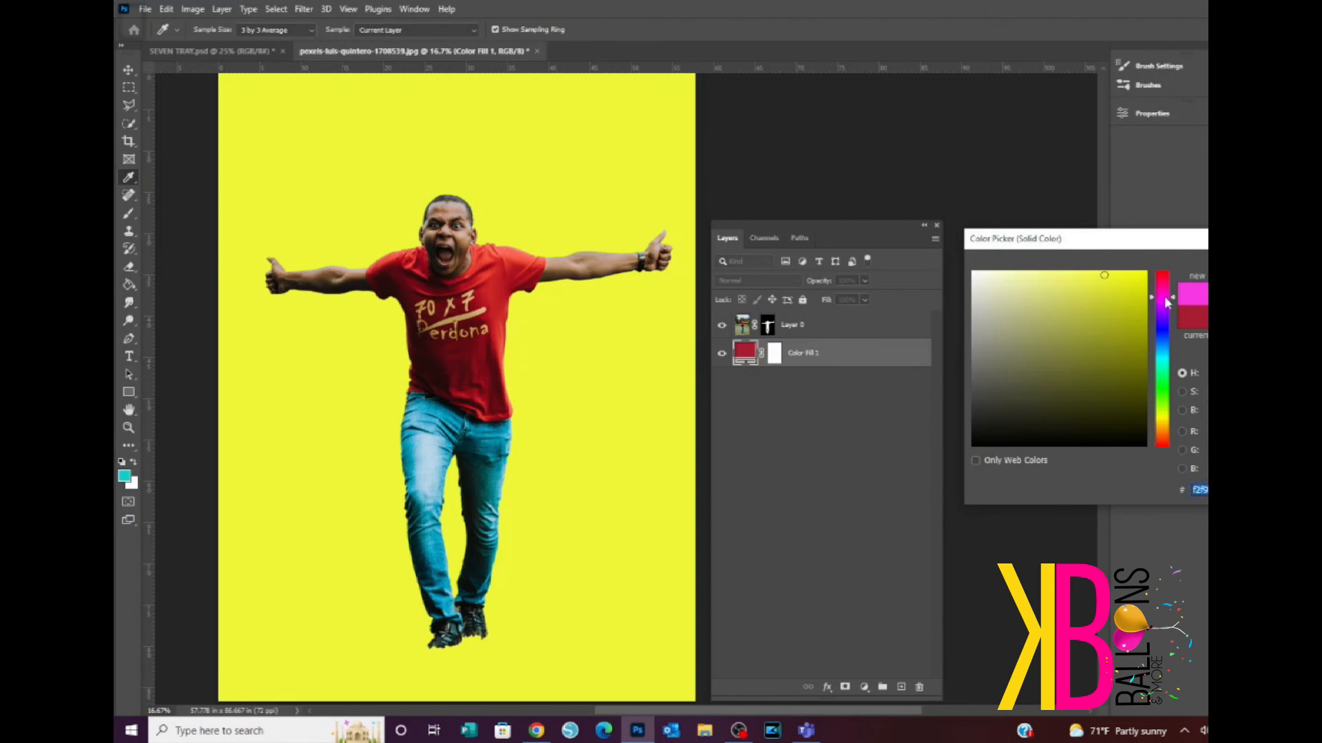
{"action": "left_click", "coordinate": [1170, 379]}
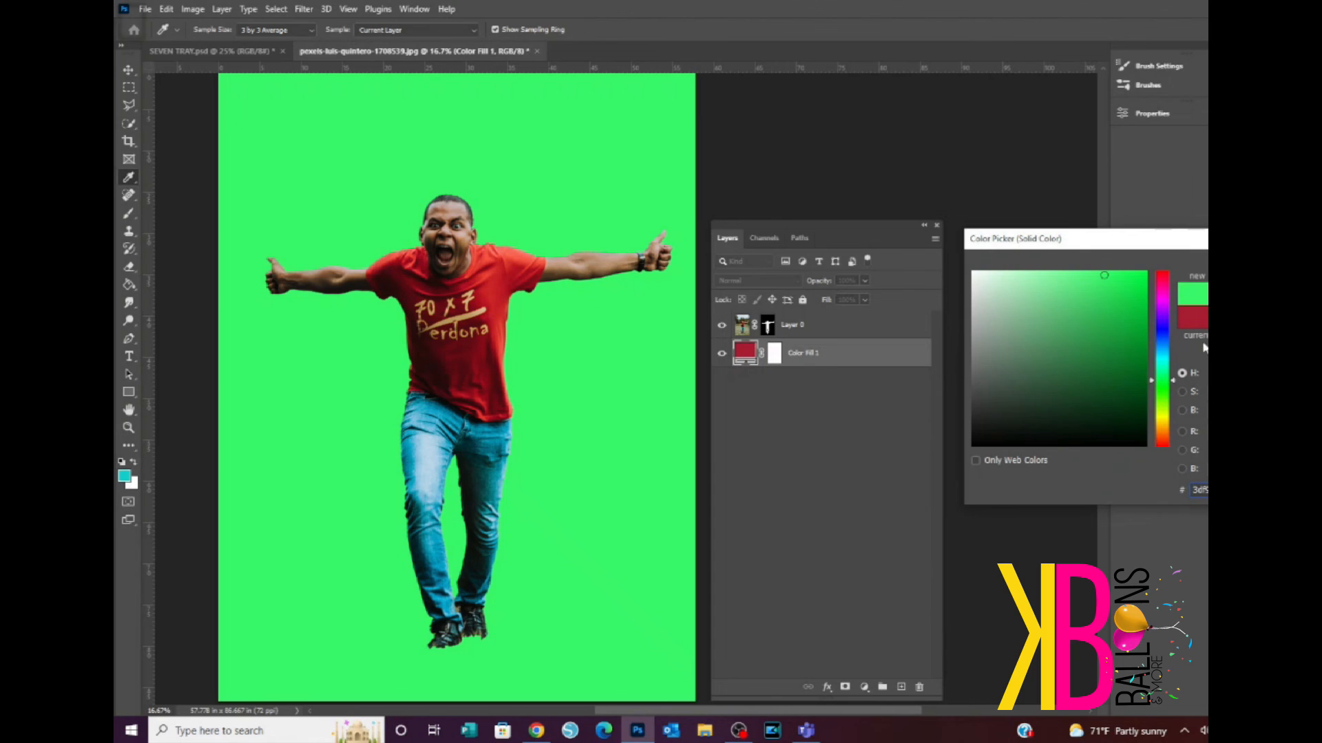
{"action": "left_click", "coordinate": [1163, 331]}
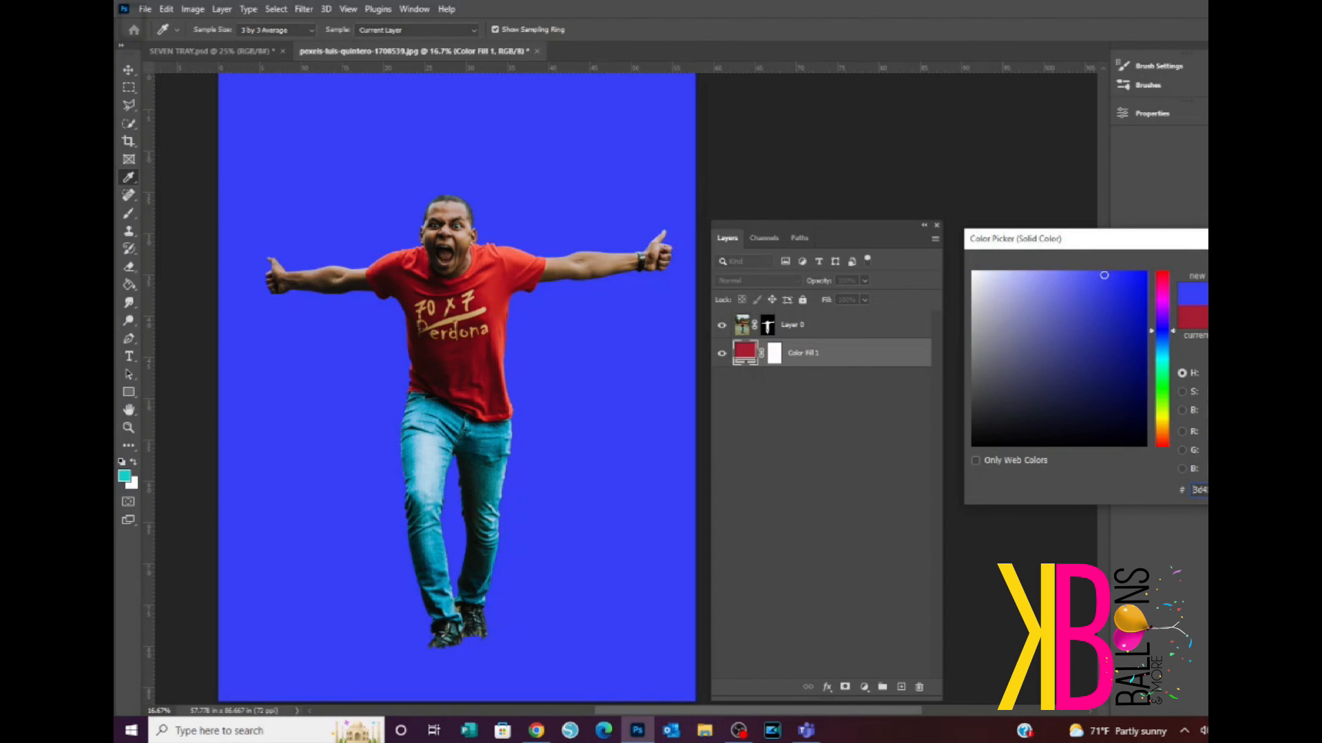
{"action": "key", "text": "Return"}
{"action": "left_click_drag", "start_coordinate": [854, 223], "coordinate": [848, 216]}
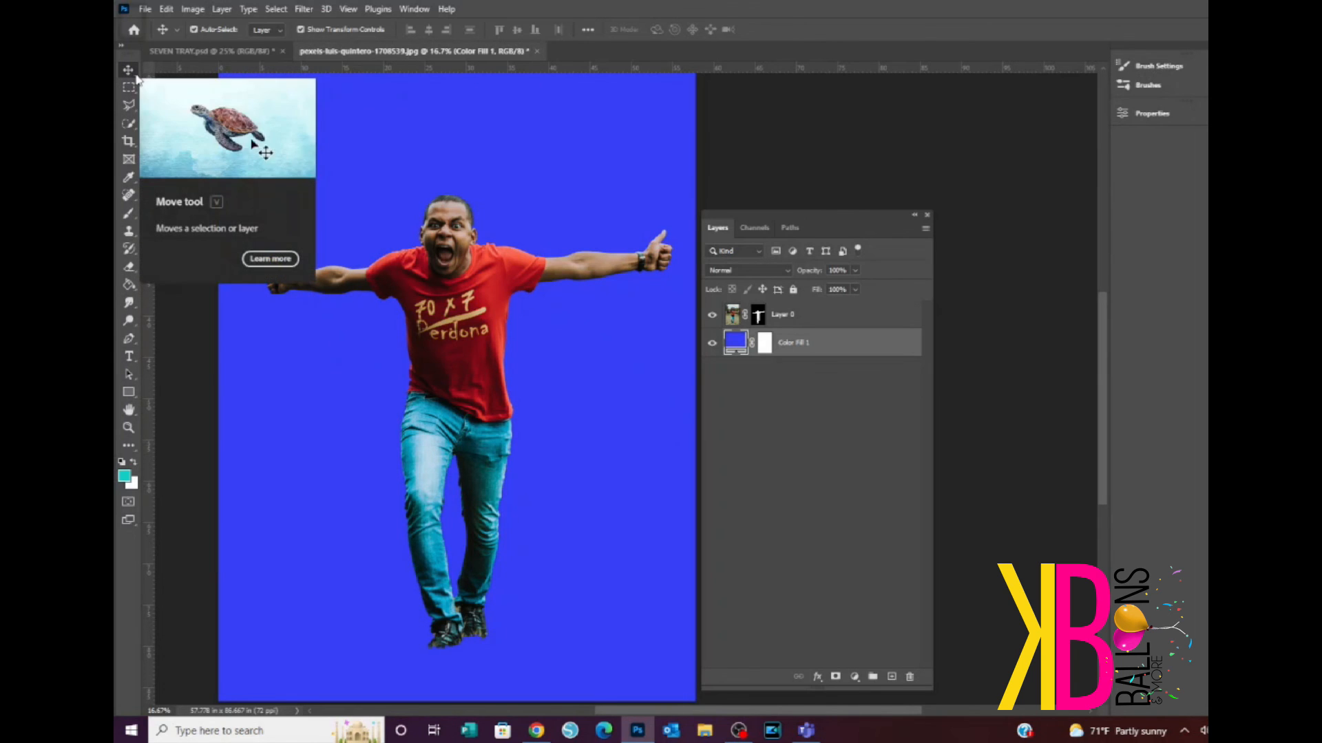
{"action": "left_click", "coordinate": [972, 188]}
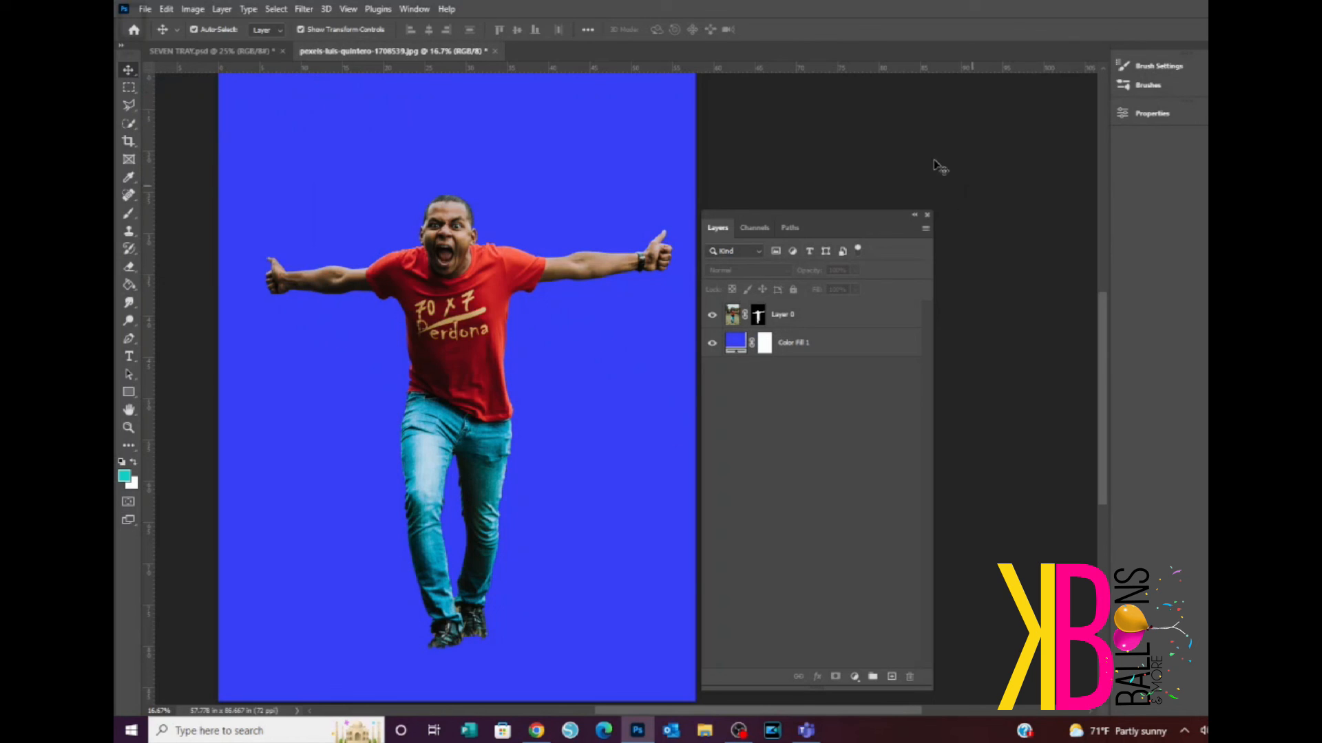